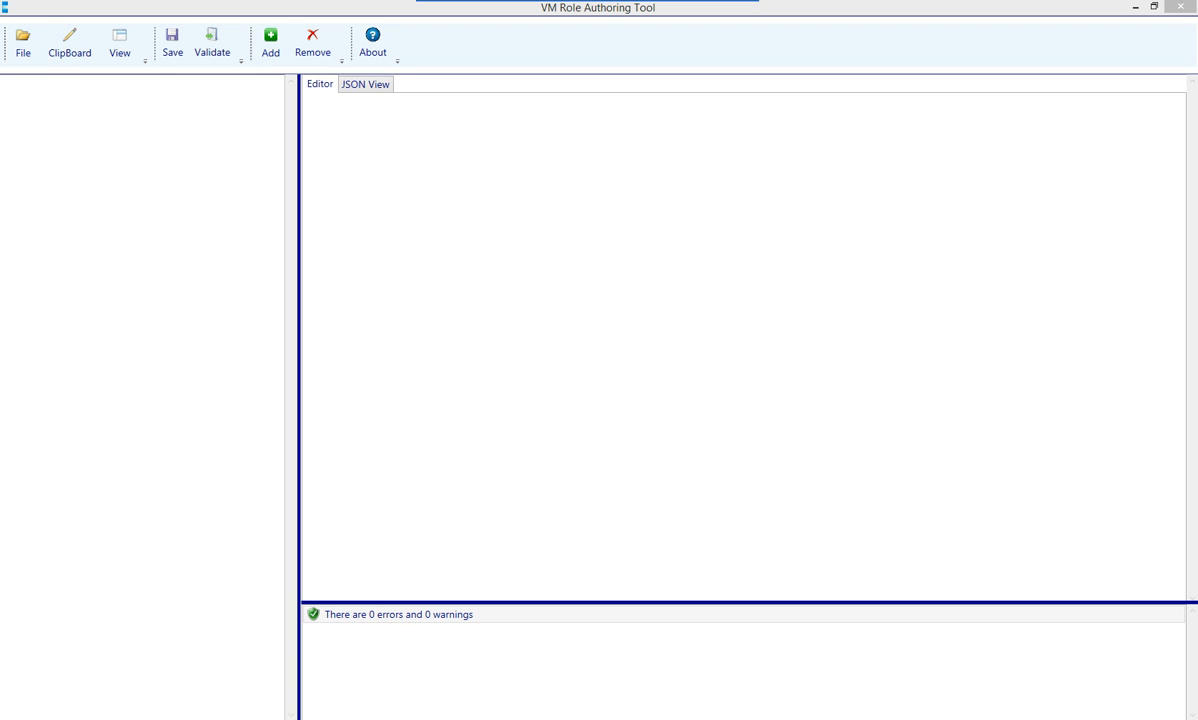
# Copy PetShopV1.resdefpkg and PetShopV1.resextpkg from the PetShop v1 folder in File Explorer into the v2 folder.
pyautogui.moveTo(323, 717)
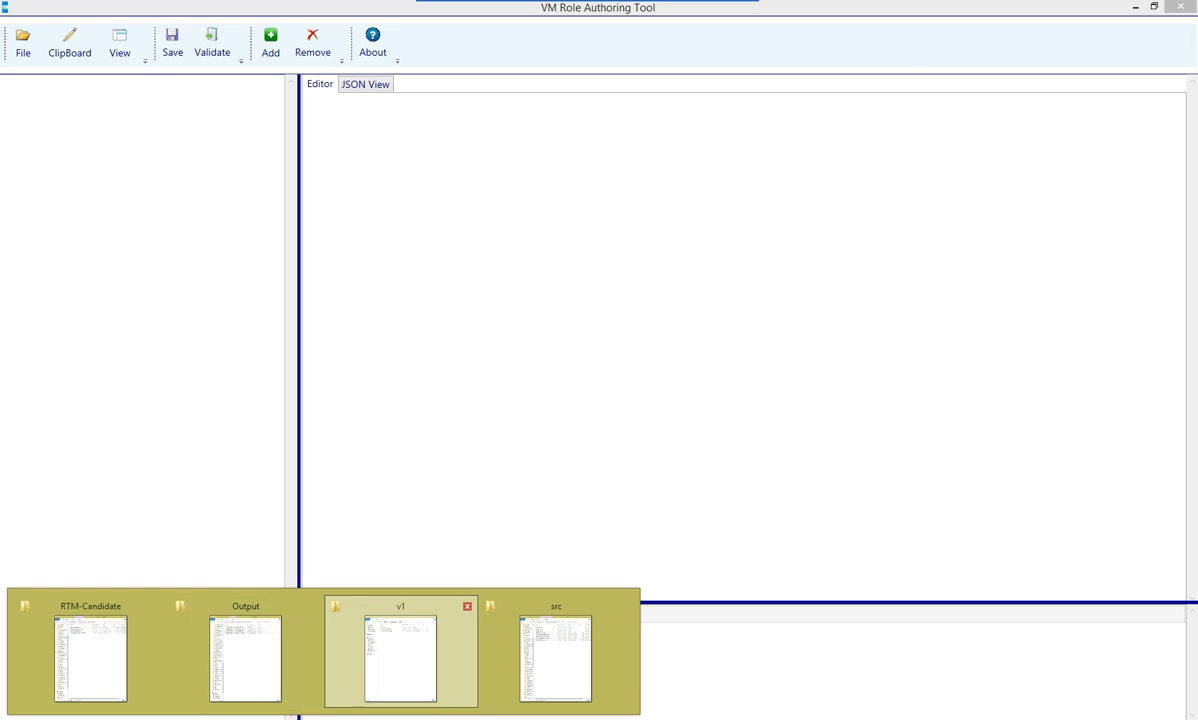
pyautogui.click(401, 655)
pyautogui.click(776, 112)
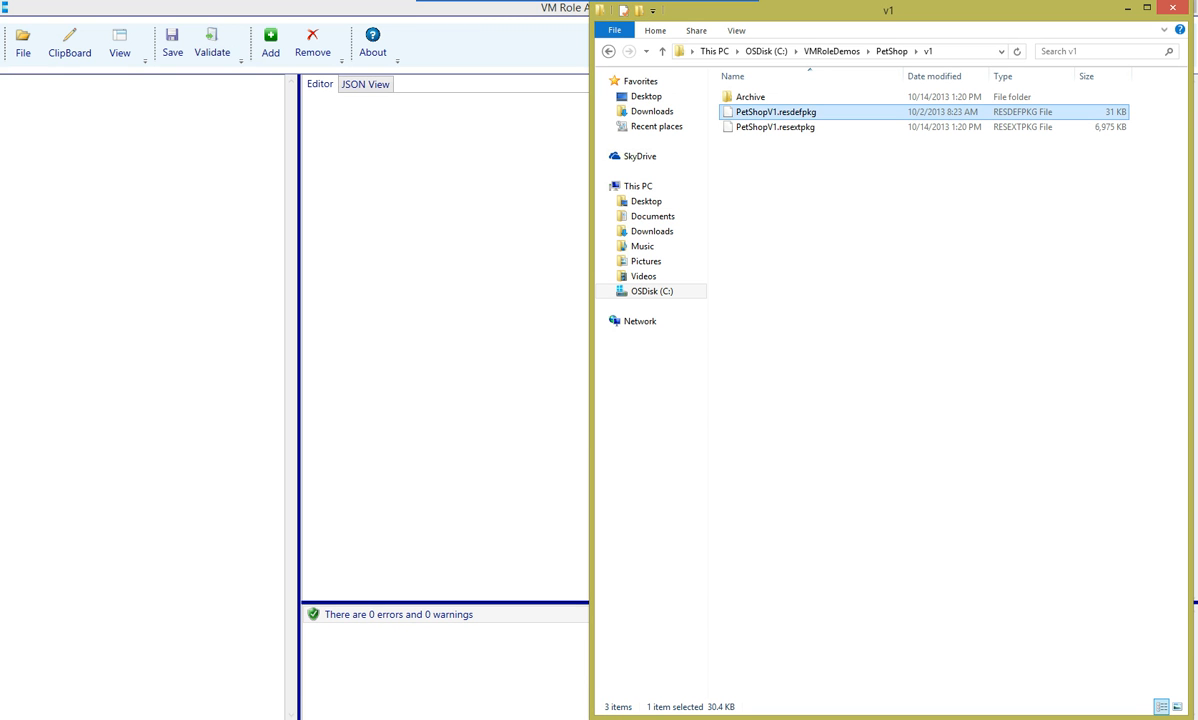
pyautogui.click(776, 127)
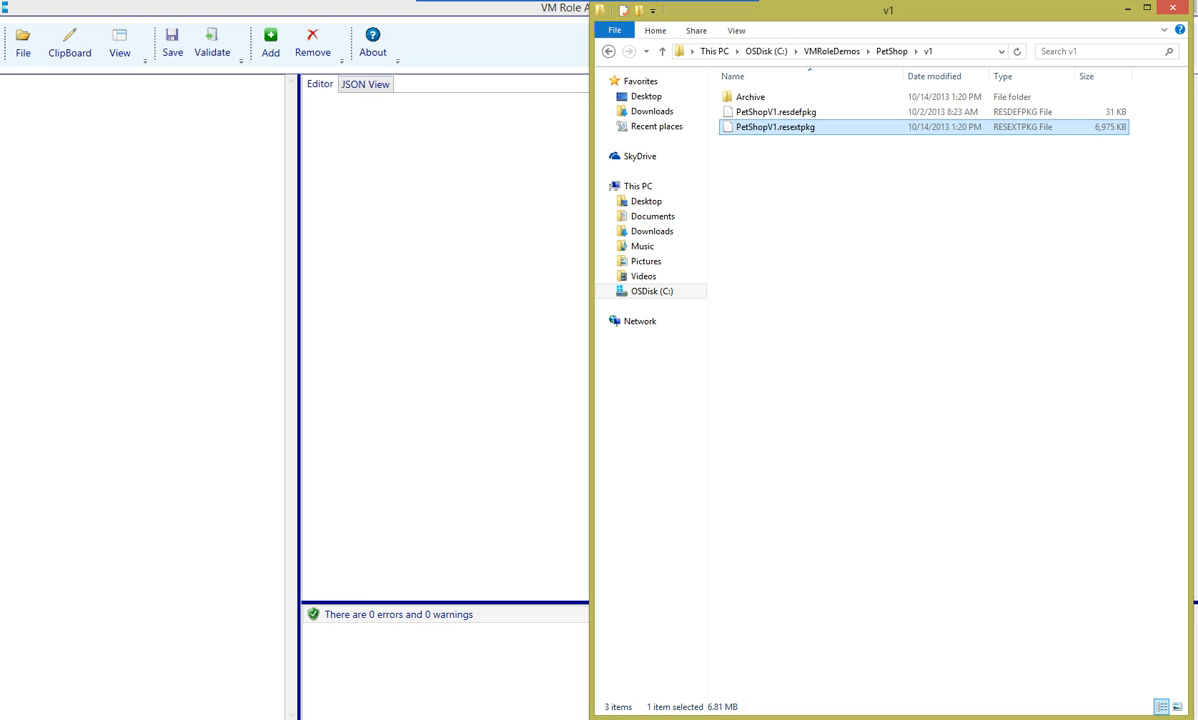
pyautogui.keyDown('ctrl'); pyautogui.click(776, 112); pyautogui.keyUp('ctrl')
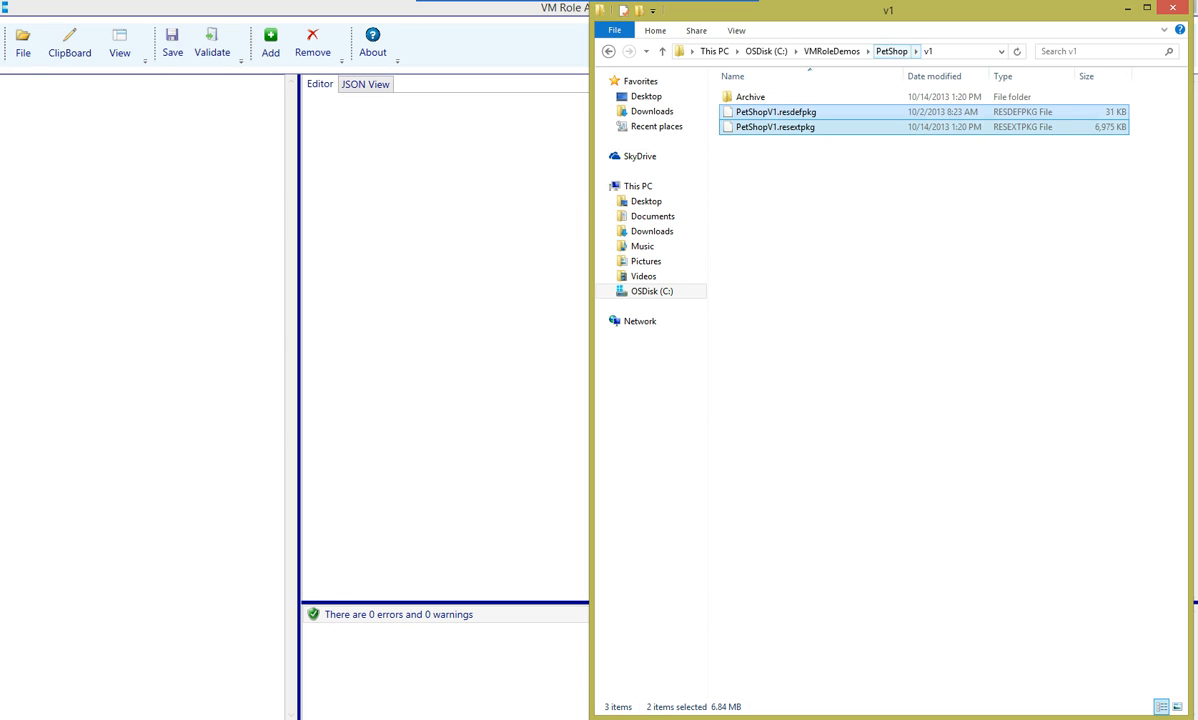
pyautogui.click(891, 51)
pyautogui.doubleClick(741, 112)
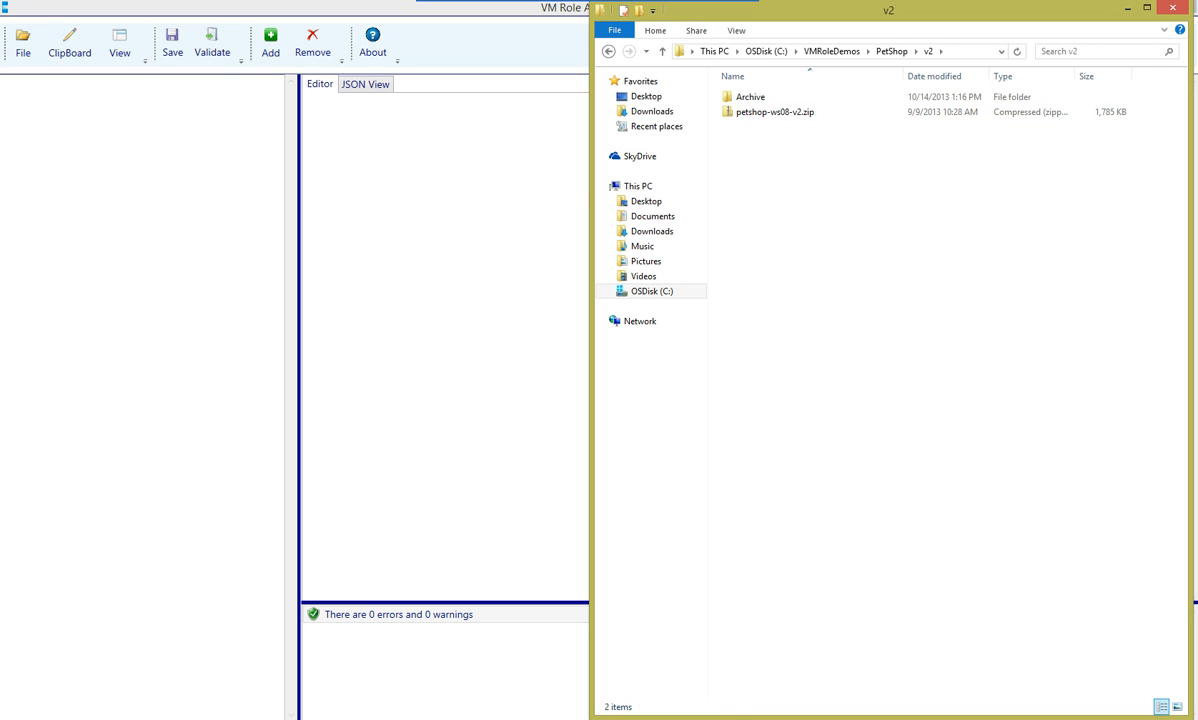
pyautogui.hotkey('ctrl', 'v')
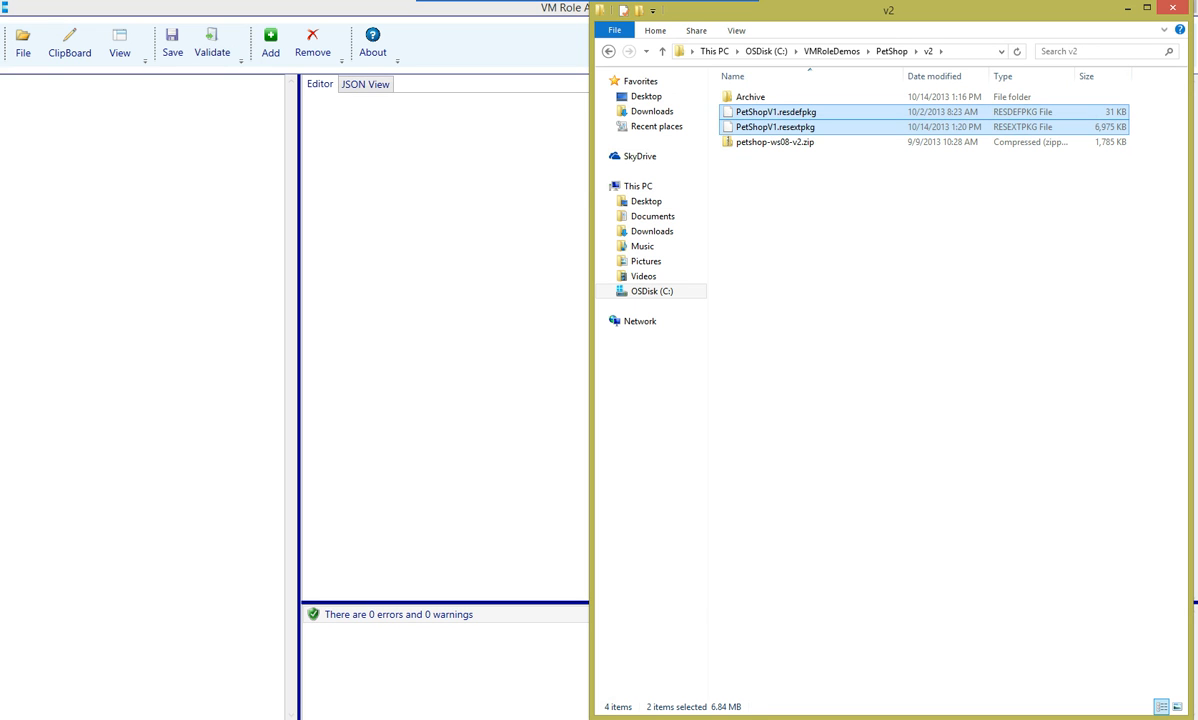
# Rename the copied extension and definition packages in the v2 folder as PetShopV2, keeping their file extensions.
pyautogui.press('F2')
pyautogui.write('PetShopV2')
pyautogui.press('Return')
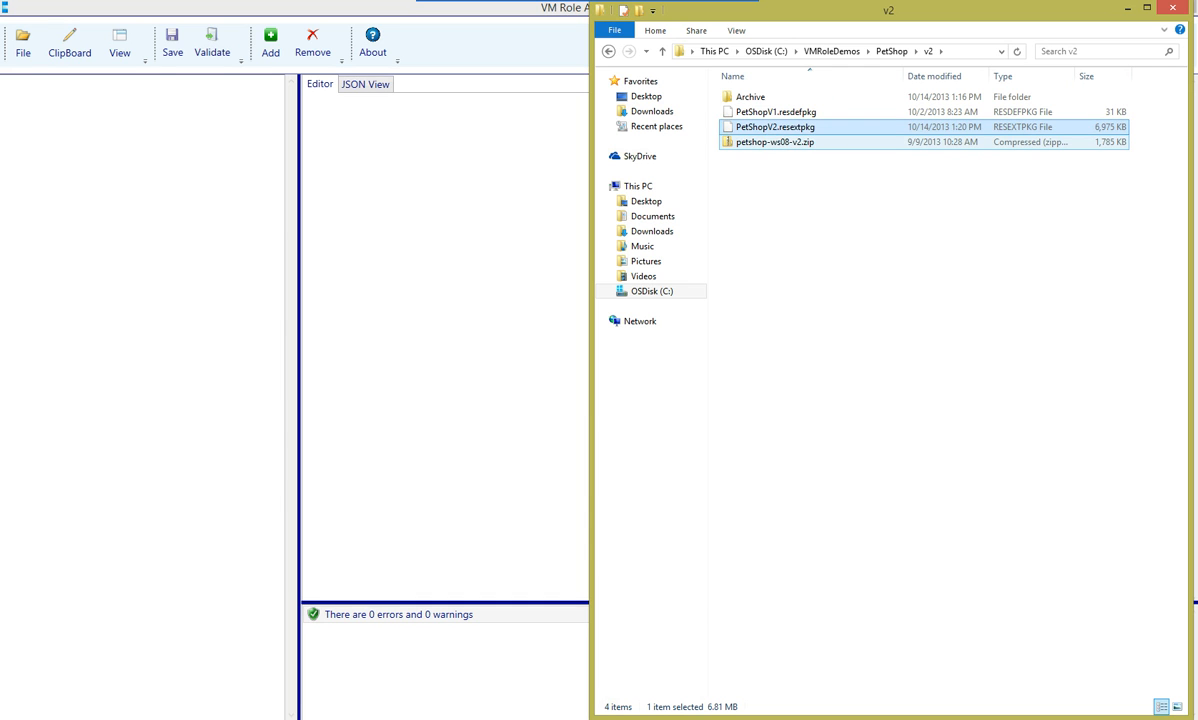
pyautogui.click(776, 112)
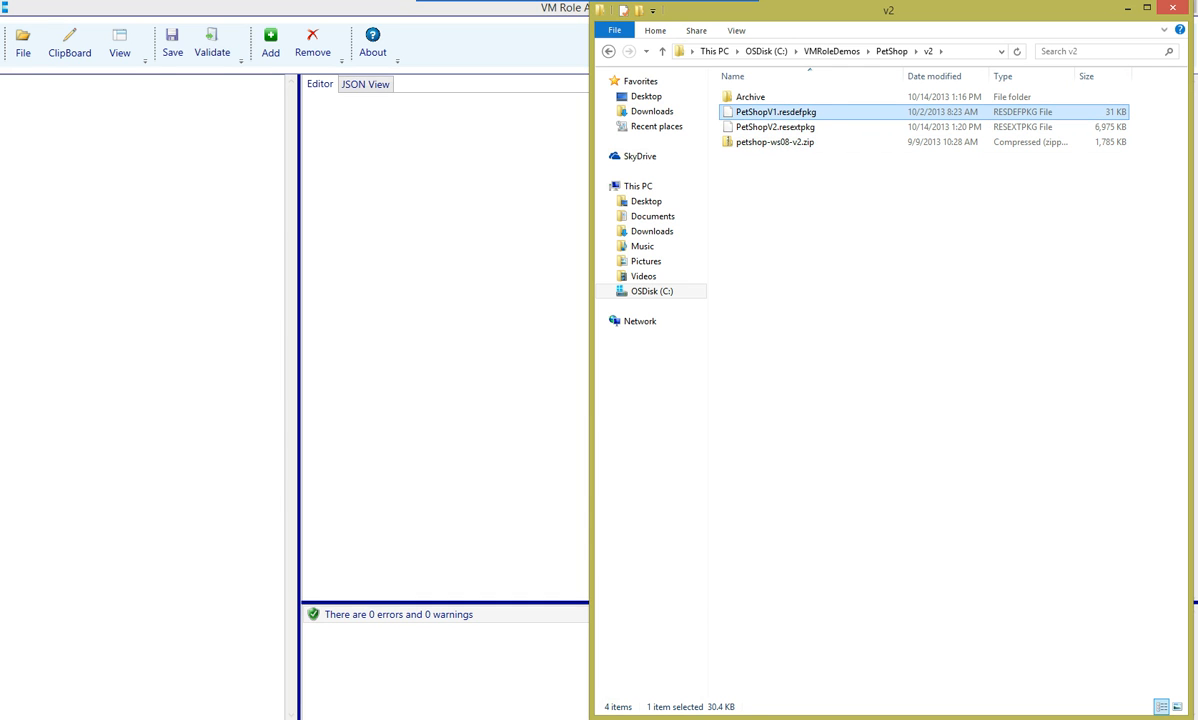
pyautogui.press('F2')
pyautogui.write('PetShopV2')
pyautogui.press('Return')
# Load PetShopV2.resextpkg and PetShopV2.resdefpkg from the v2 folder into the VM Role Authoring Tool.
pyautogui.click(776, 127)
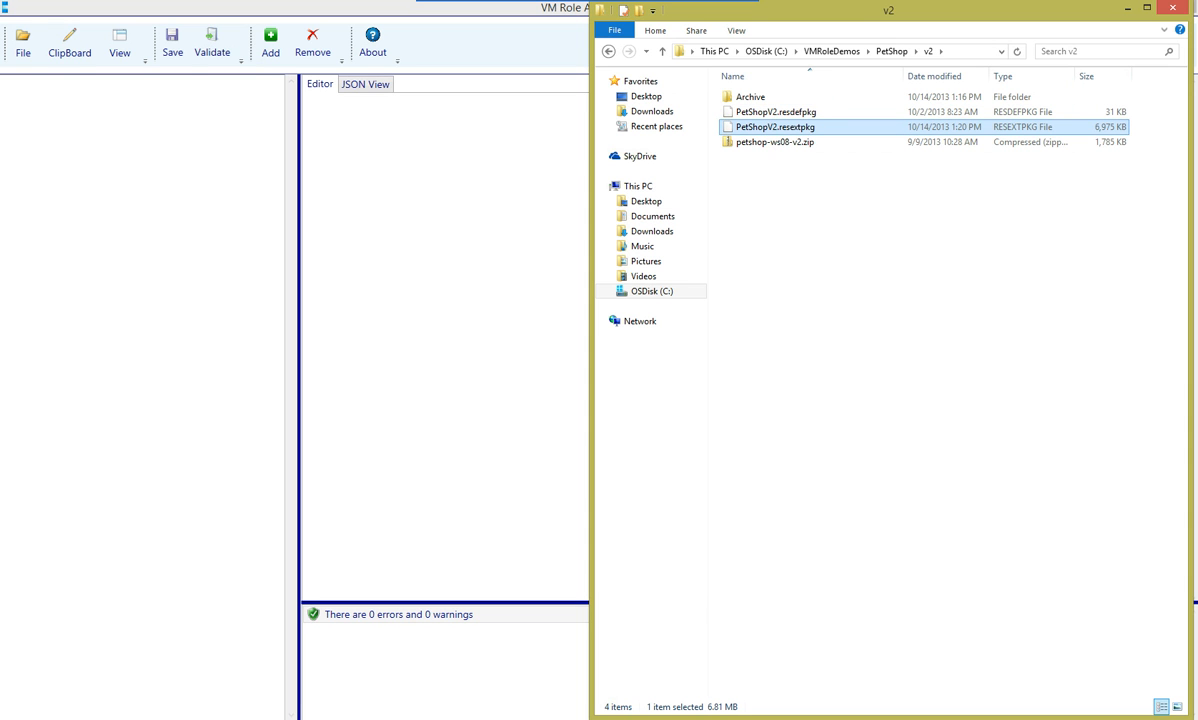
pyautogui.moveTo(776, 127); pyautogui.dragTo(160, 160)
pyautogui.click(790, 112)
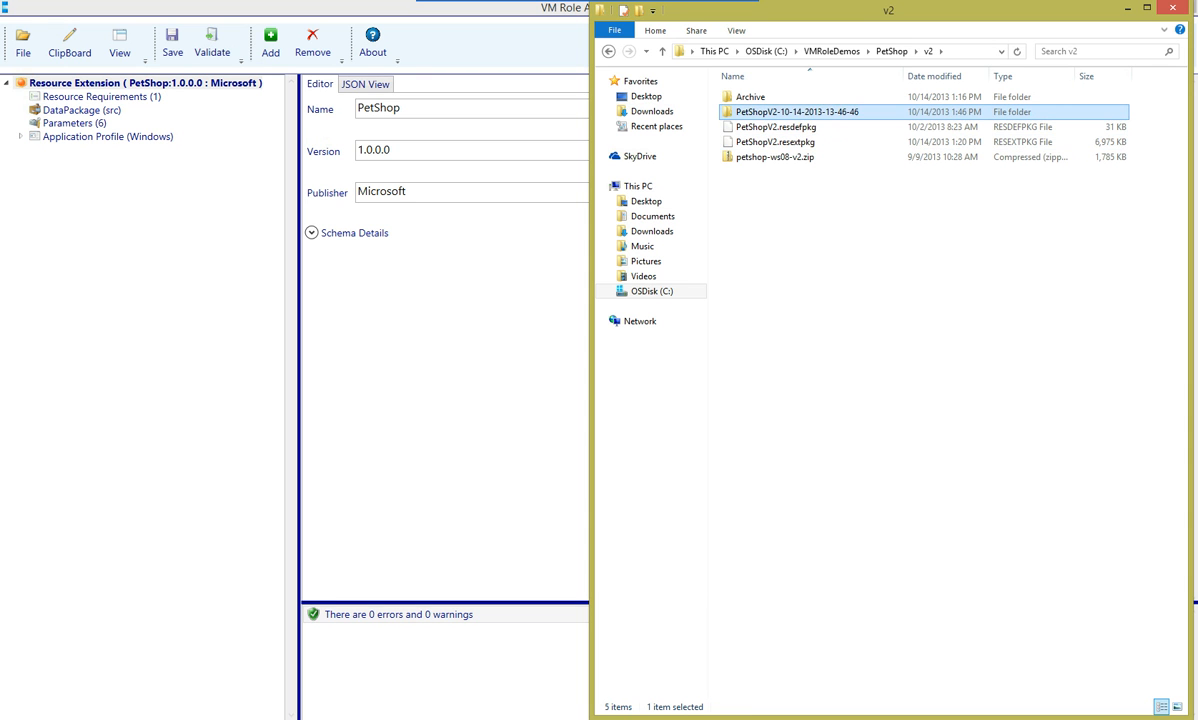
pyautogui.click(776, 127)
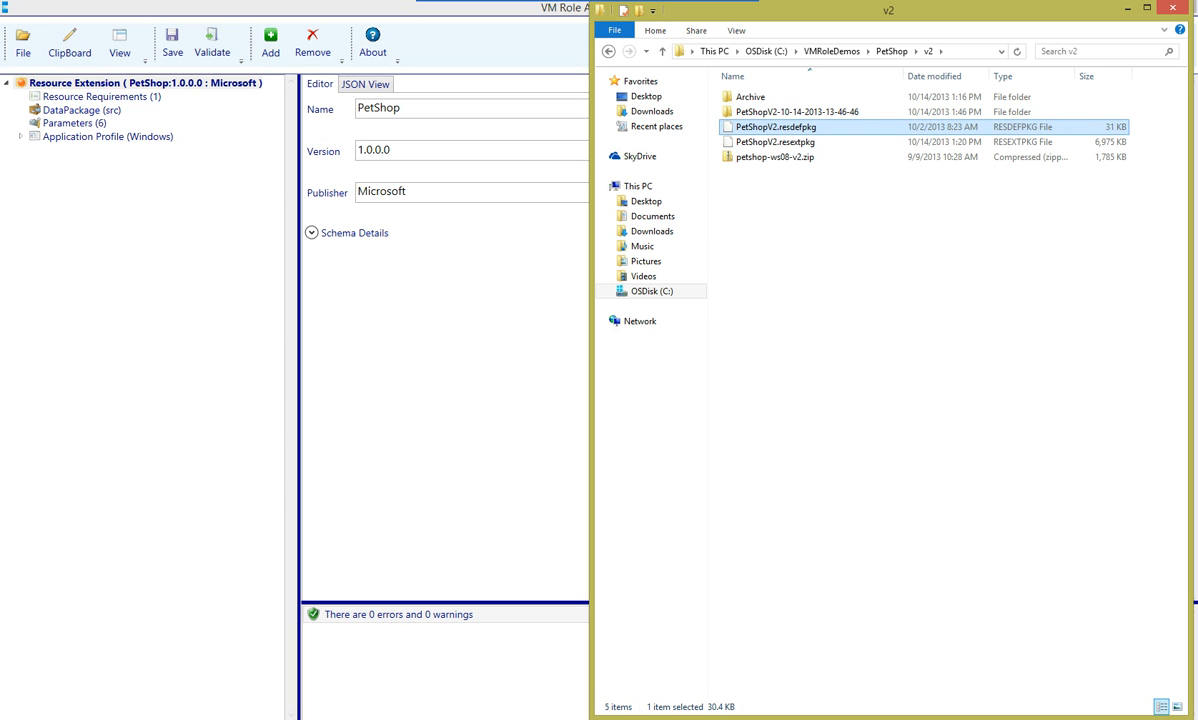
pyautogui.moveTo(776, 127); pyautogui.dragTo(160, 200)
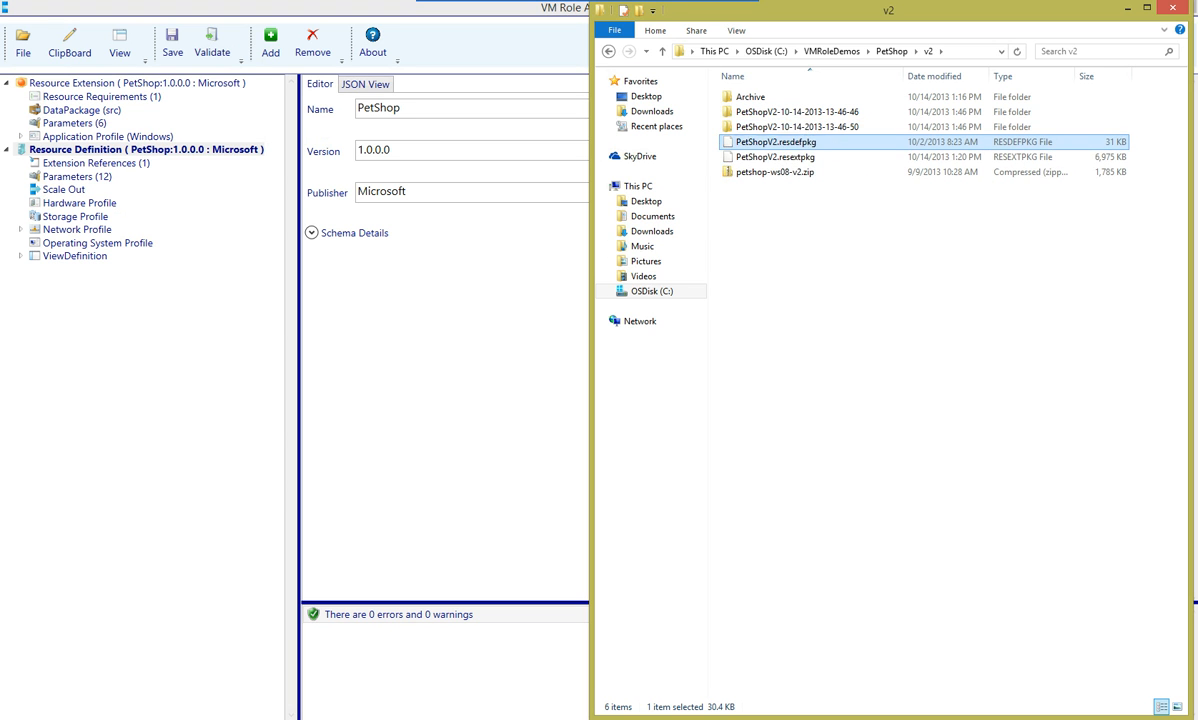
# Set the version of the PetShop resource extension to 2.0.0.0.
pyautogui.click(137, 83)
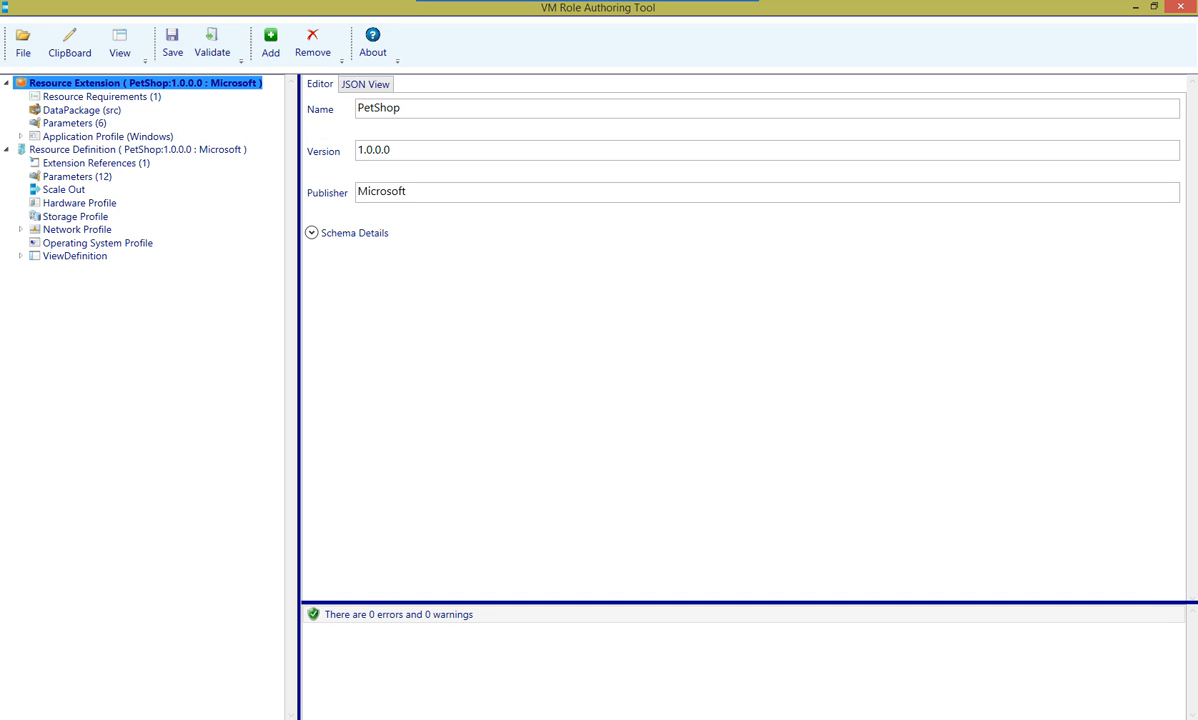
pyautogui.moveTo(403, 108); pyautogui.dragTo(356, 108)
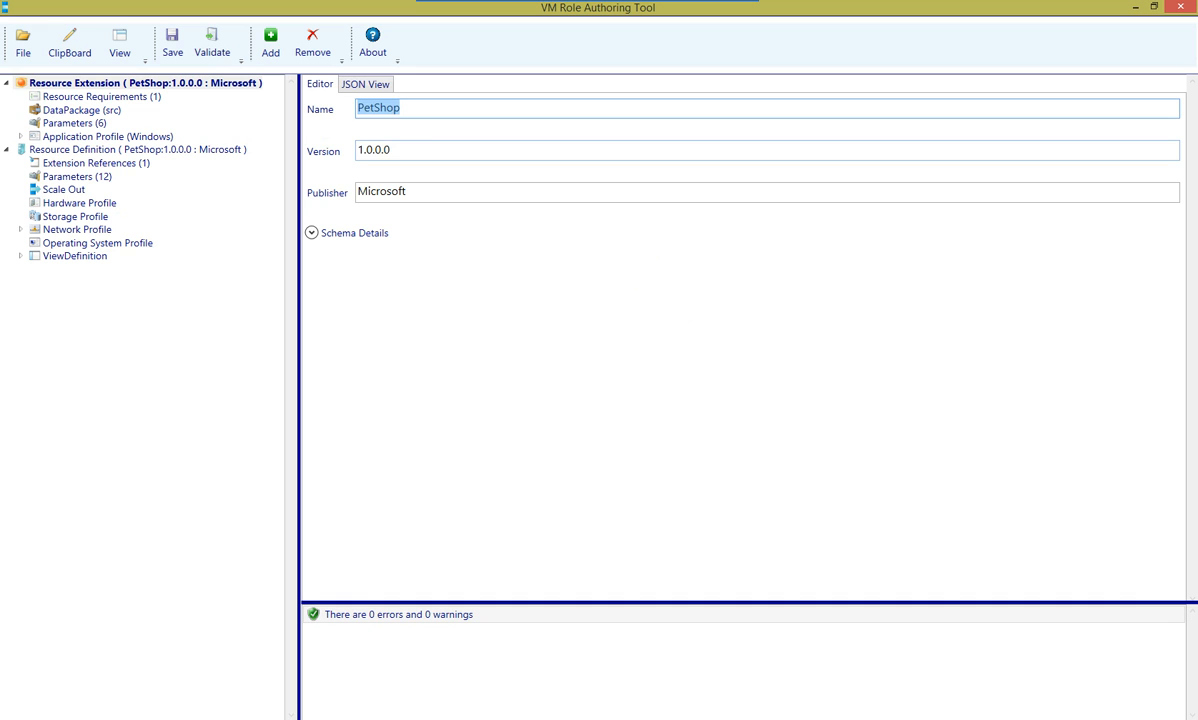
pyautogui.press('Tab')
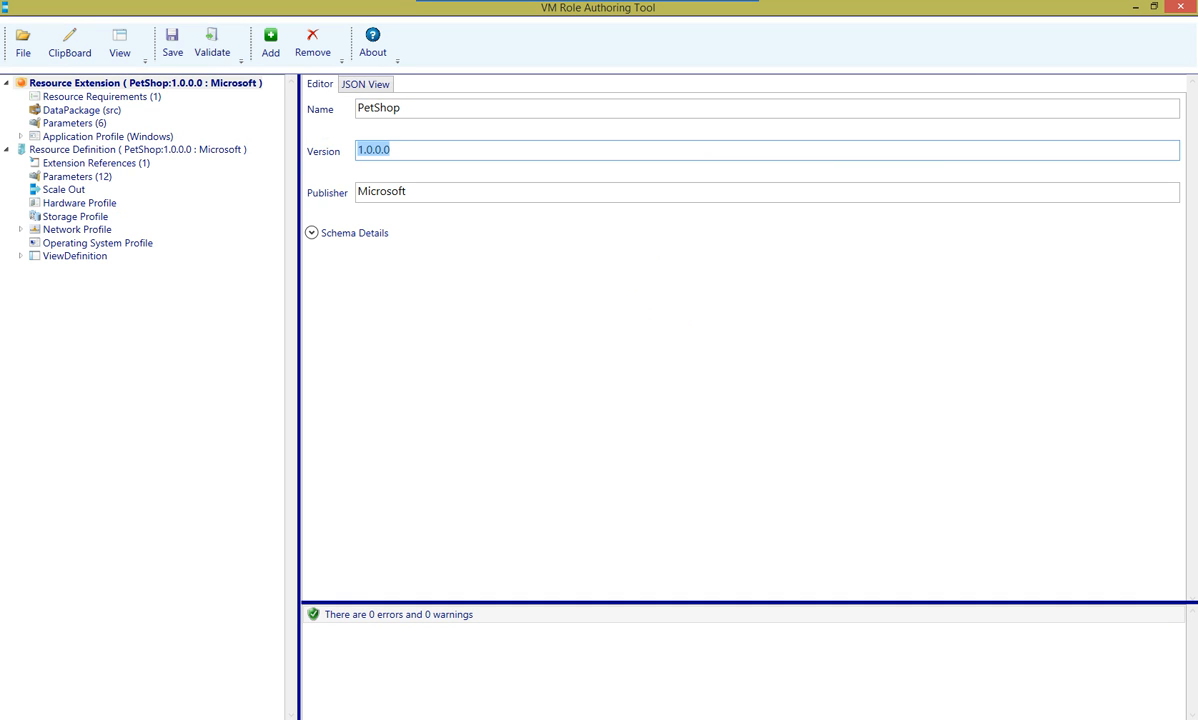
pyautogui.press('Home')
pyautogui.write('2')
# Examine the extension's application profile, roles and features, and the PetShopIISSite web application with its payload path and three script commands.
pyautogui.click(20, 136)
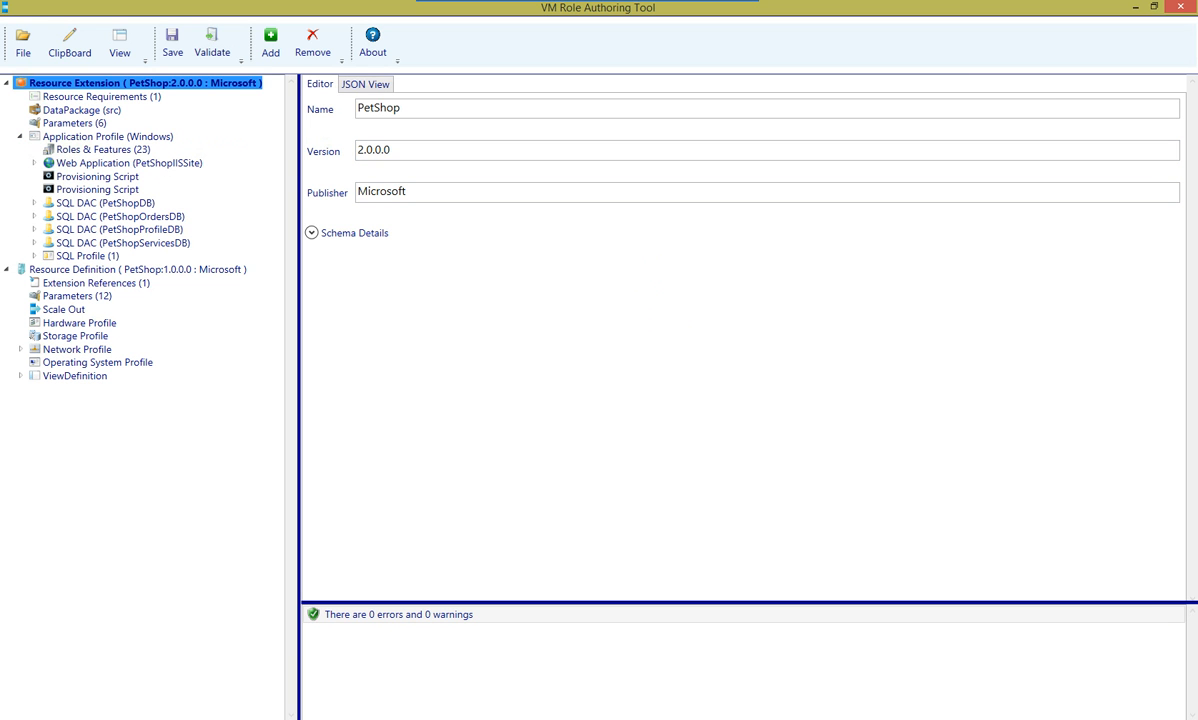
pyautogui.click(108, 136)
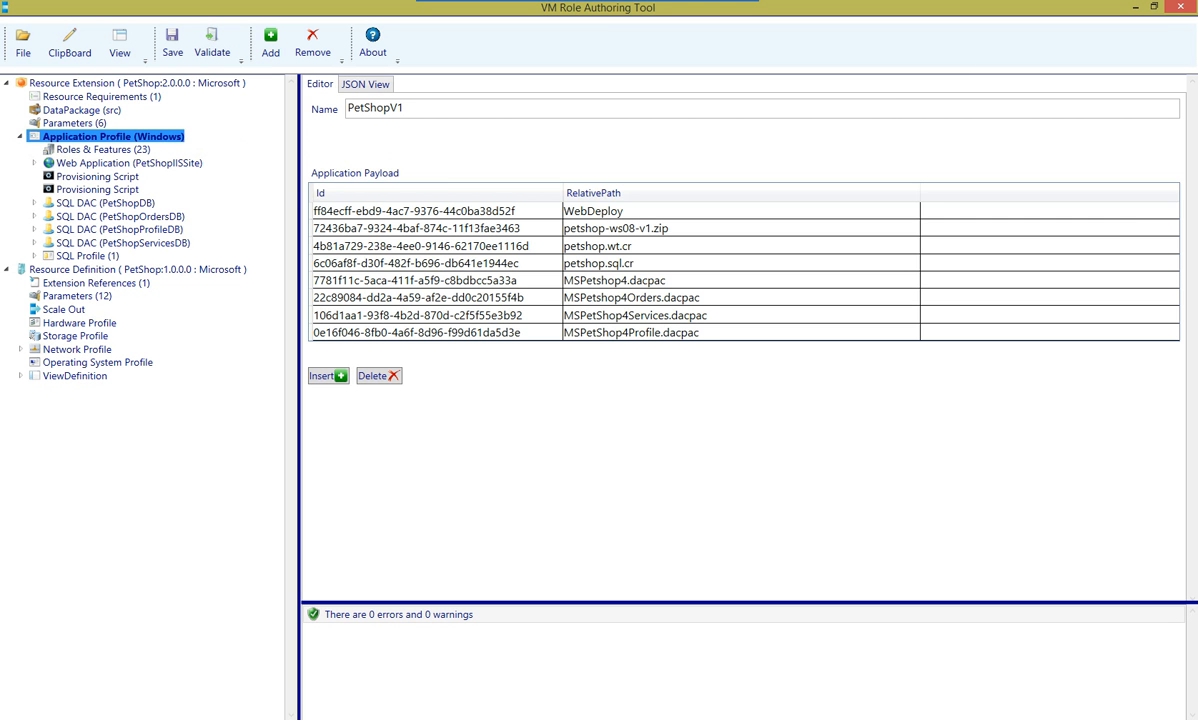
pyautogui.click(105, 150)
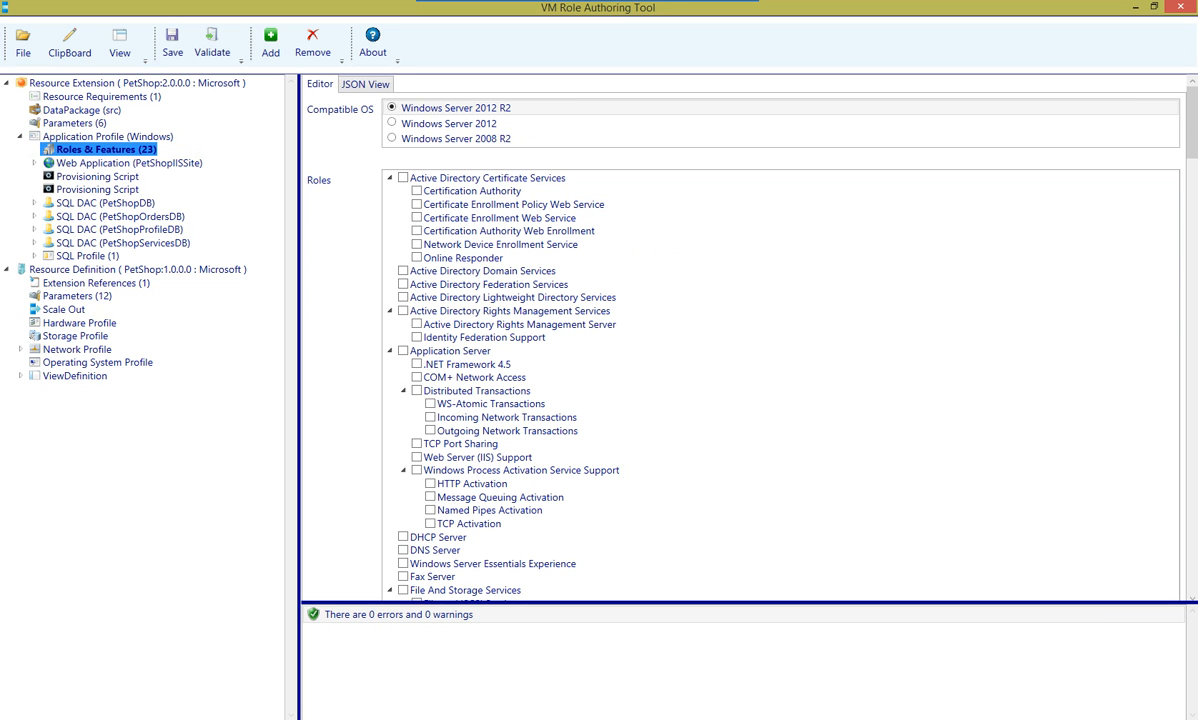
pyautogui.click(129, 163)
pyautogui.click(34, 163)
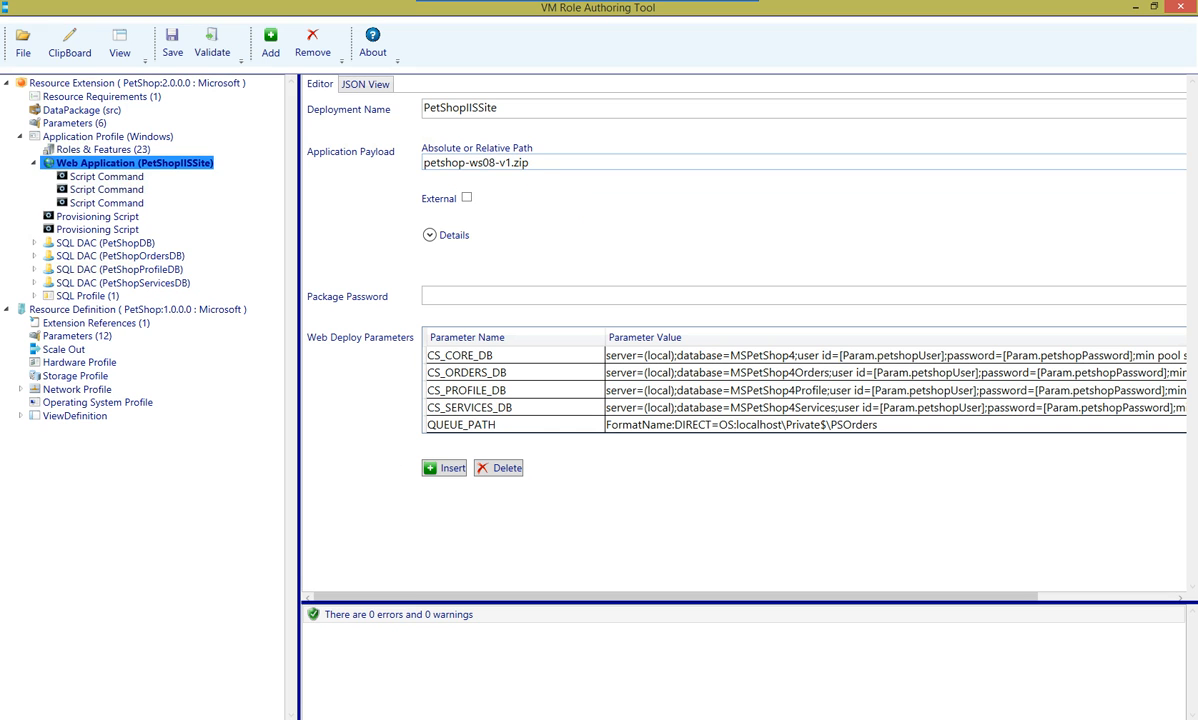
pyautogui.click(476, 160)
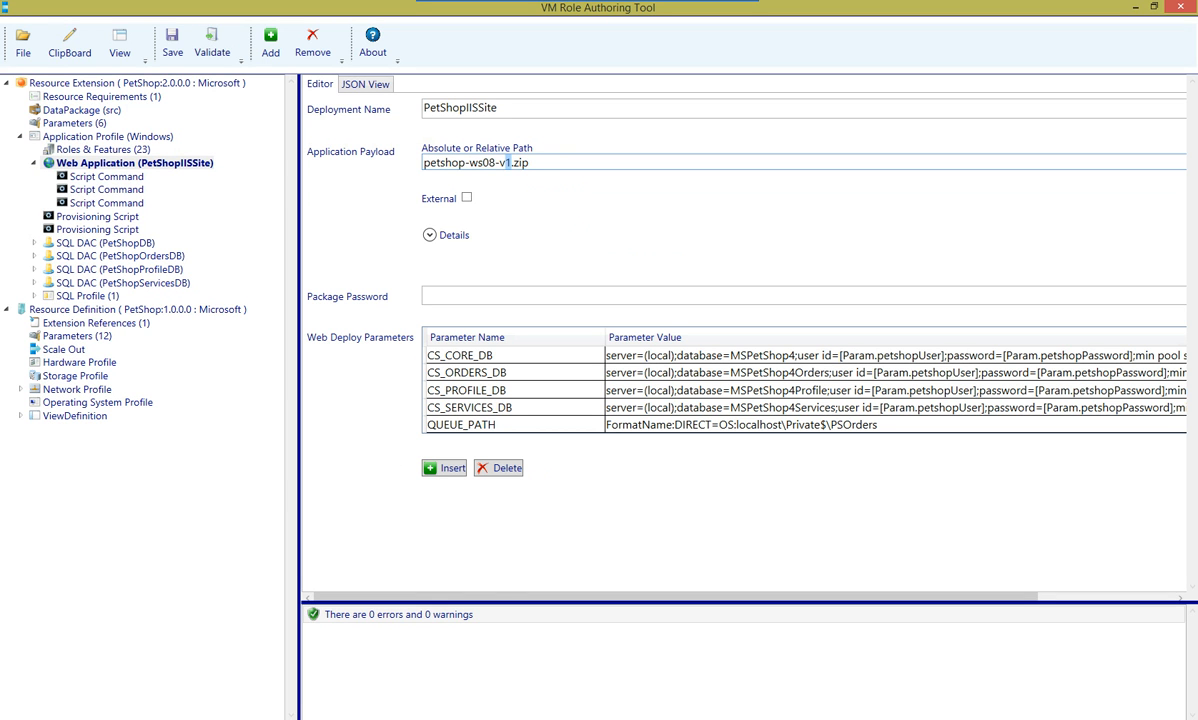
pyautogui.click(108, 176)
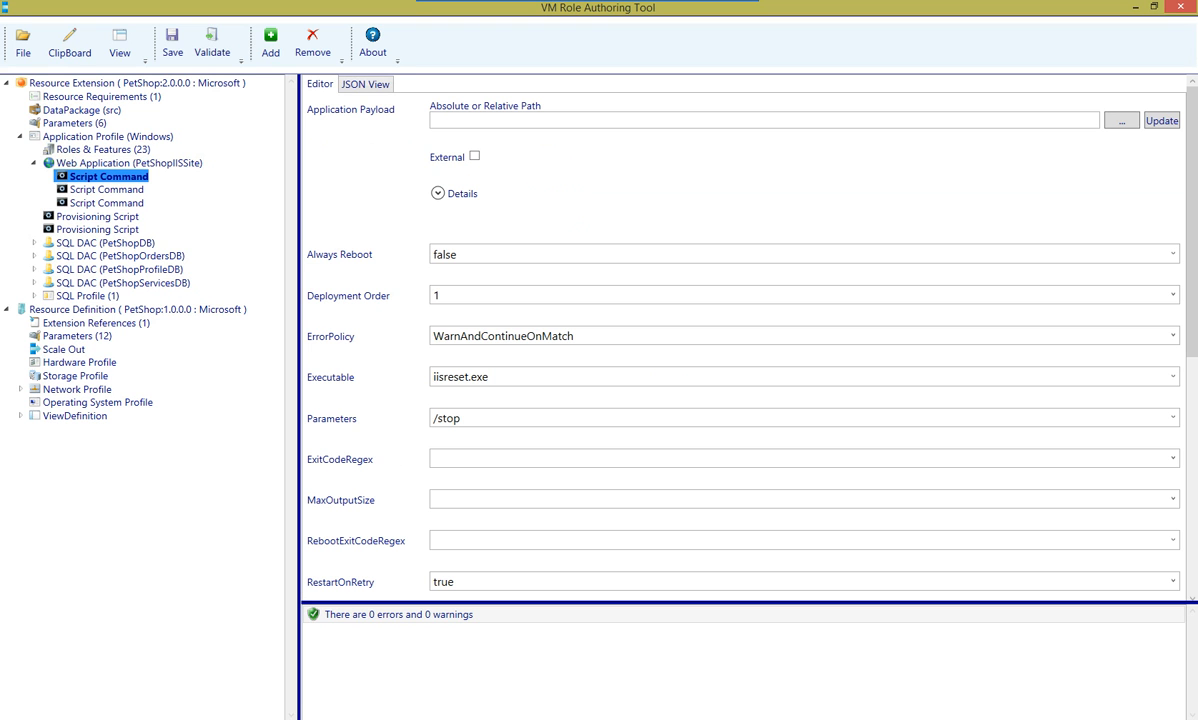
pyautogui.click(108, 189)
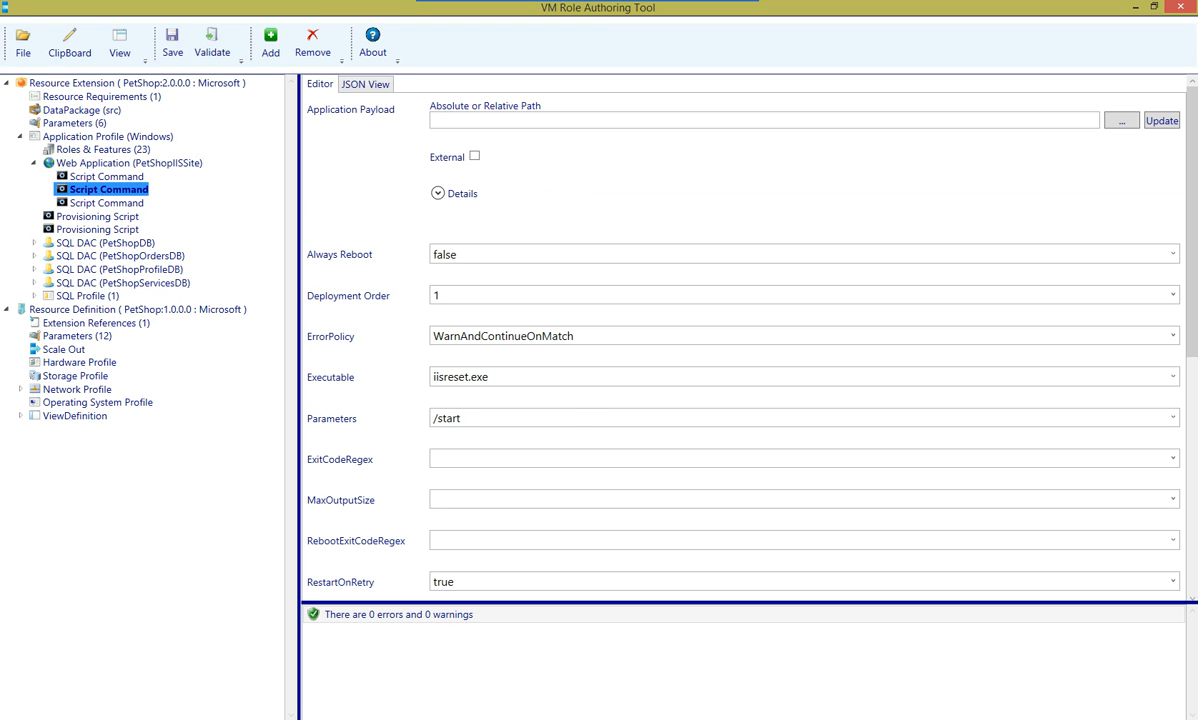
pyautogui.click(108, 203)
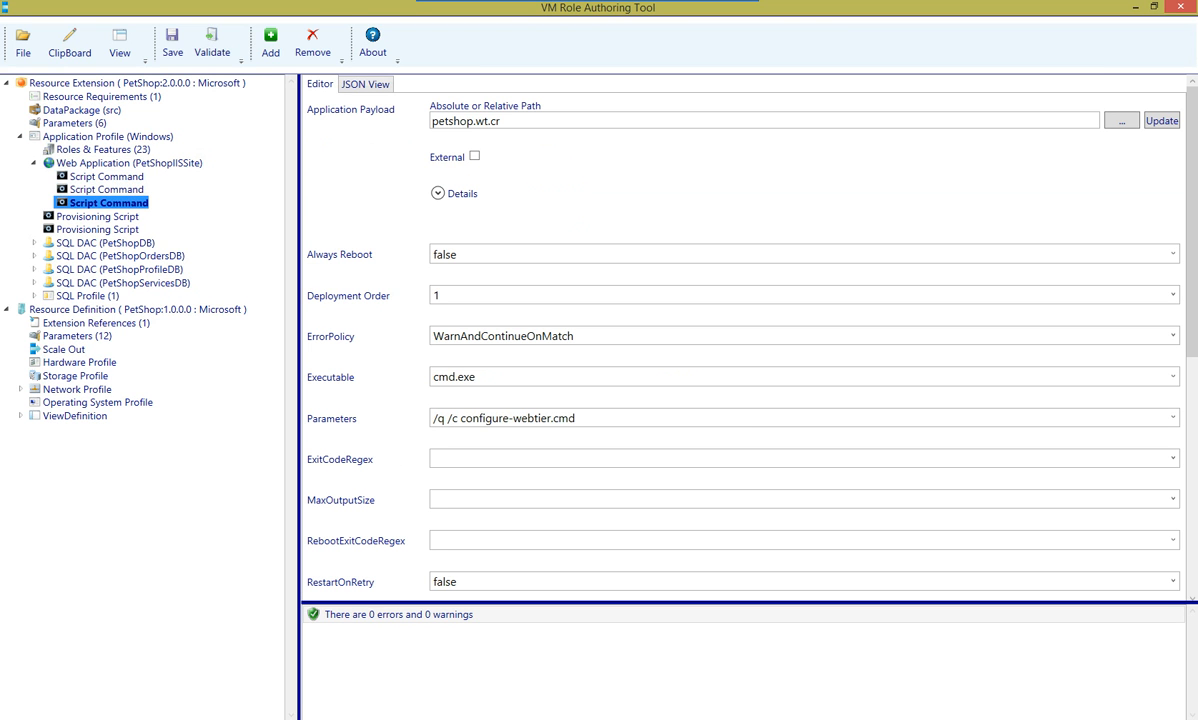
pyautogui.click(504, 418)
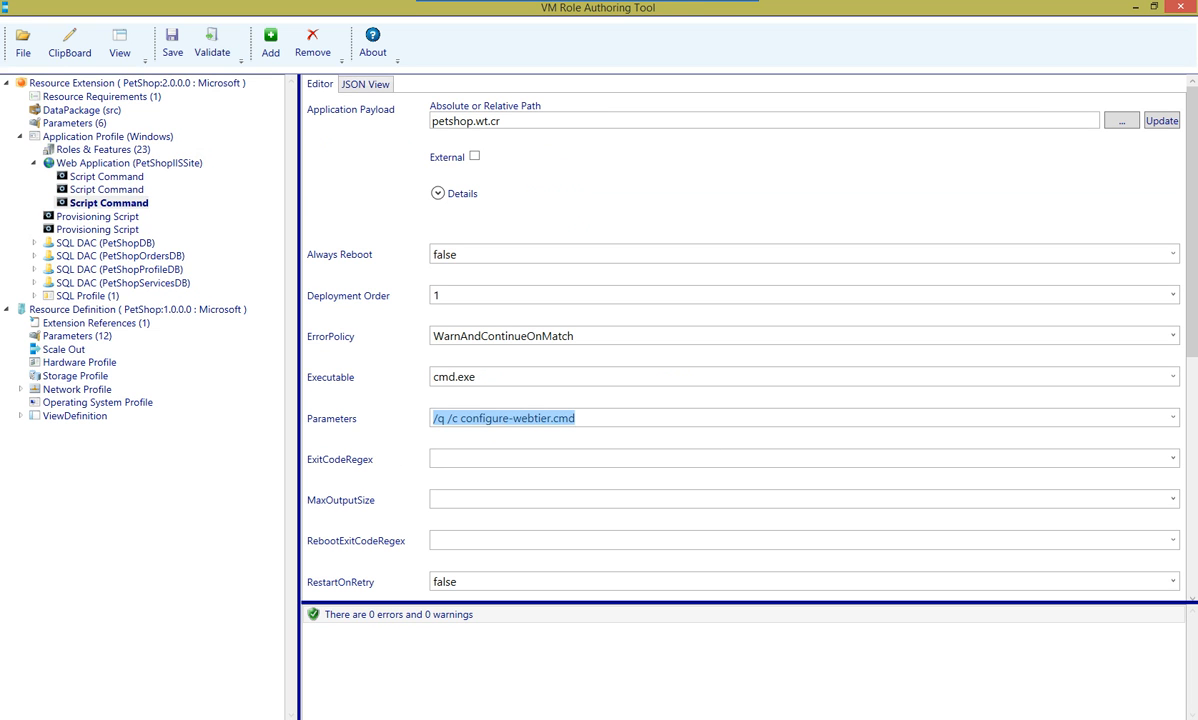
# Review the two provisioning scripts, the SQL DAC packages and the SQL deployment settings in the application profile.
pyautogui.click(98, 216)
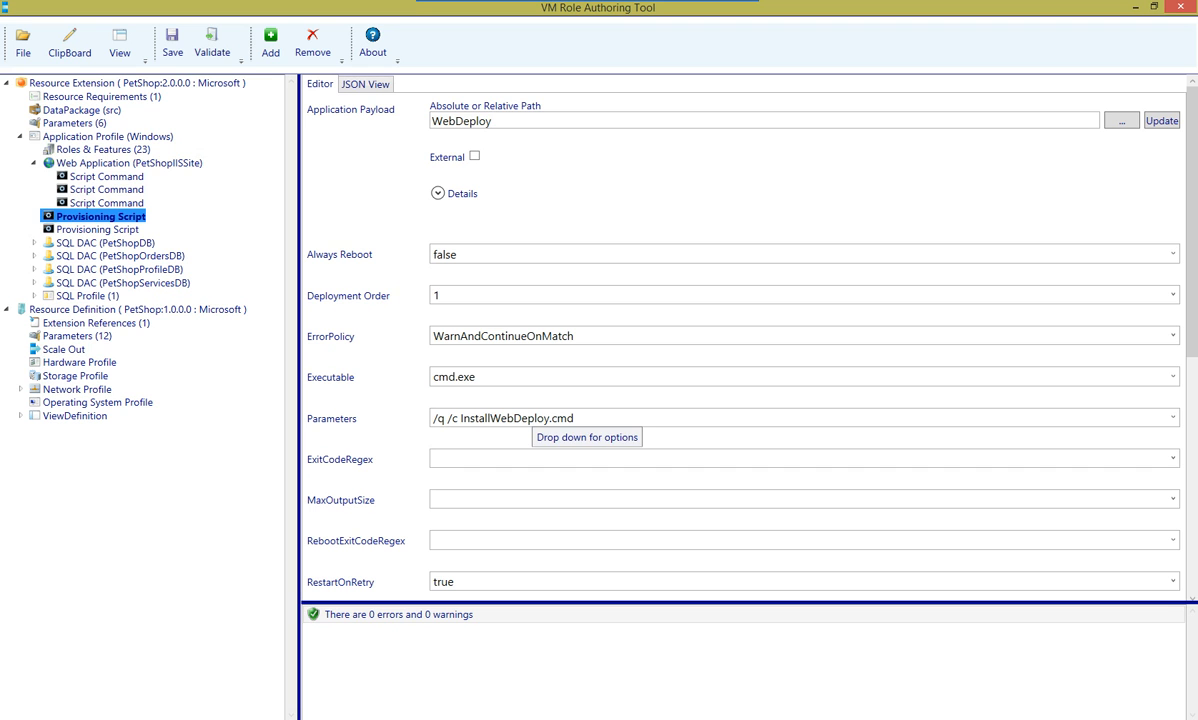
pyautogui.click(98, 230)
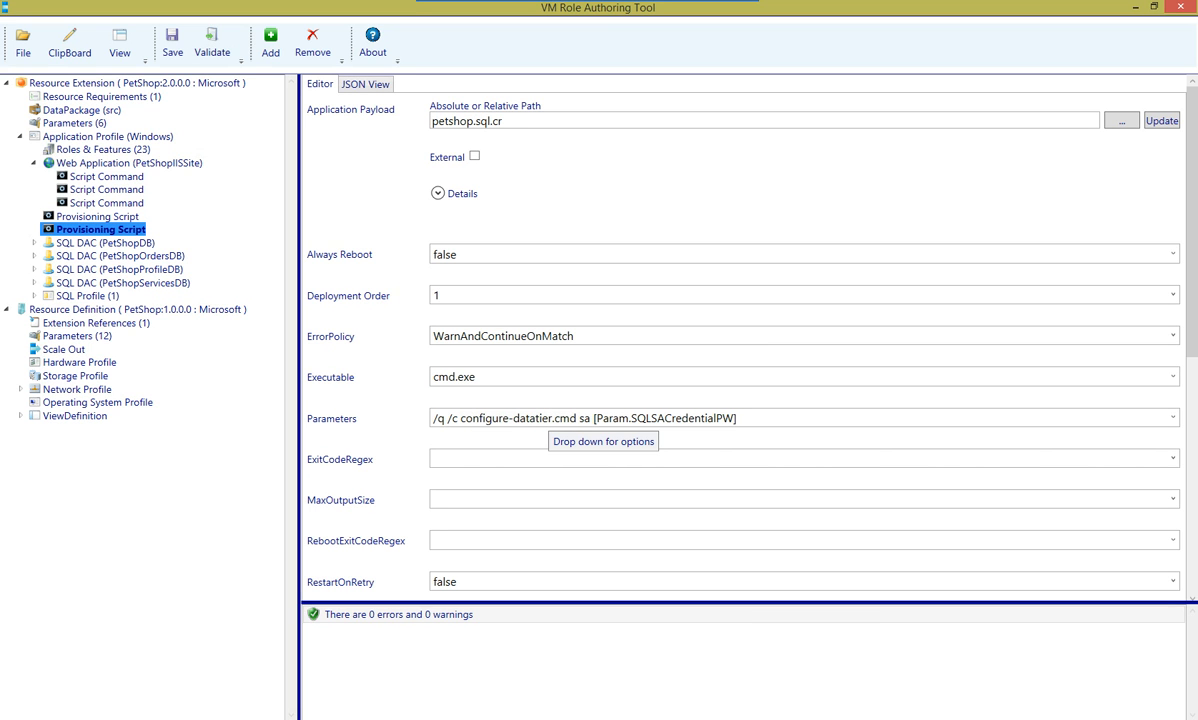
pyautogui.press('Down')
pyautogui.press('Down')
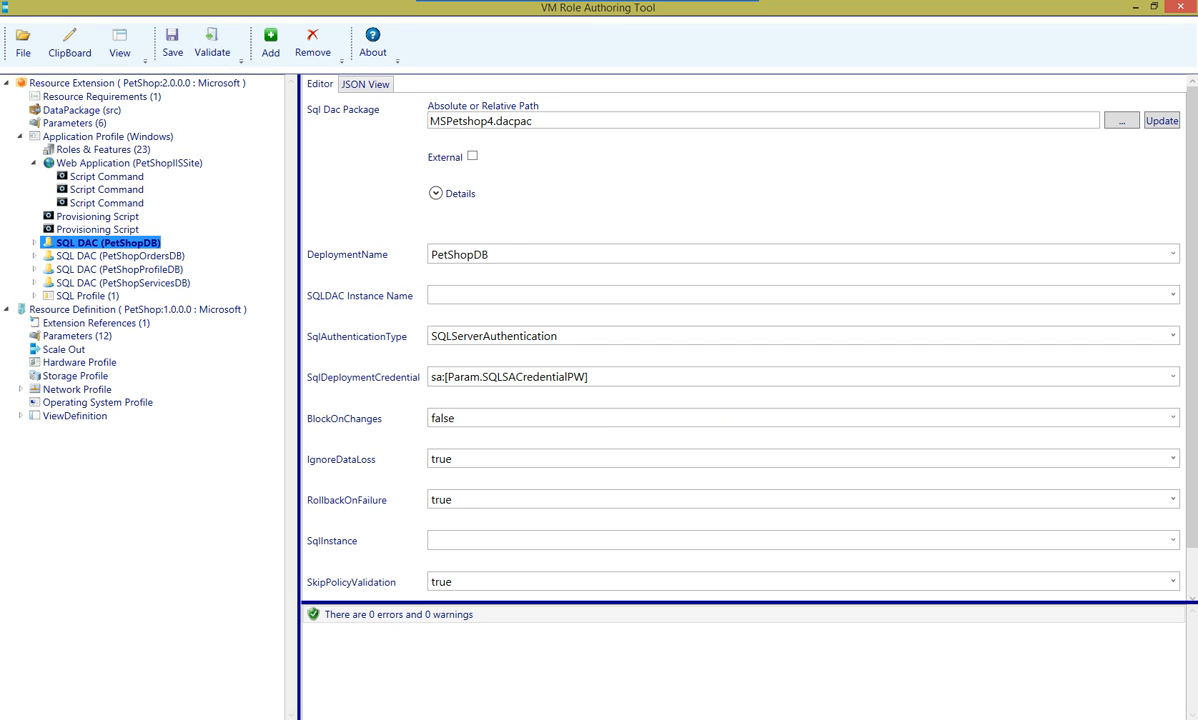
pyautogui.press('Down')
pyautogui.press('Down')
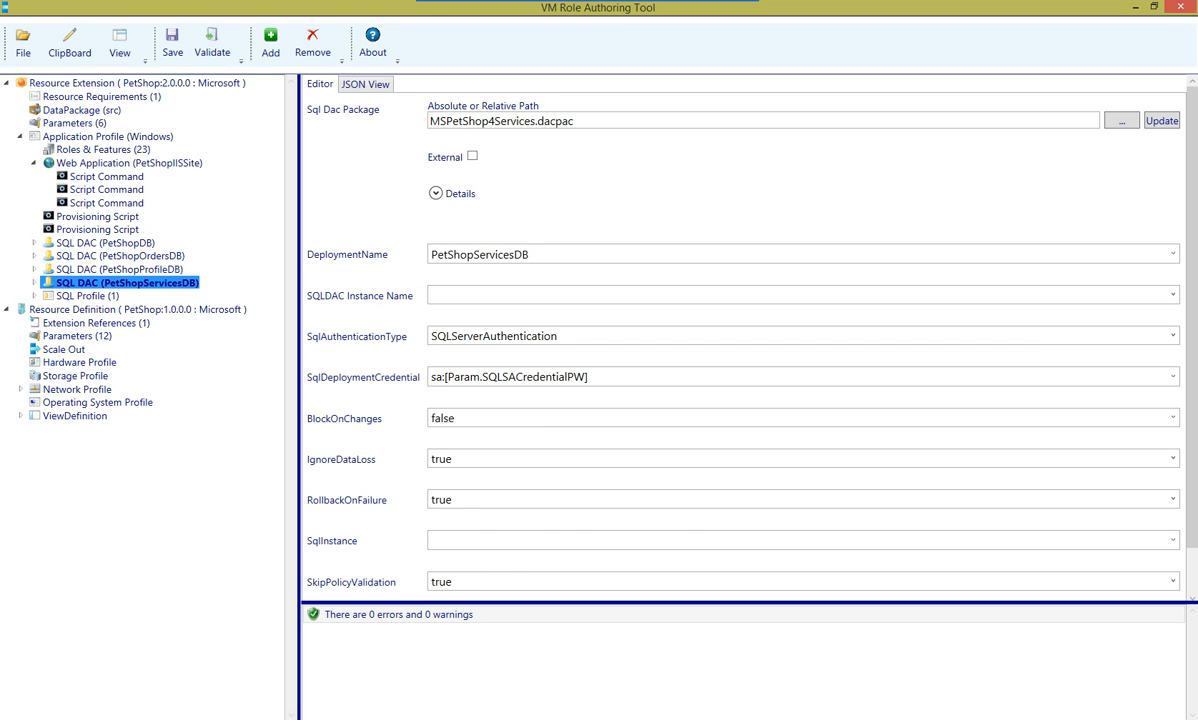
pyautogui.press('Down')
pyautogui.press('Right')
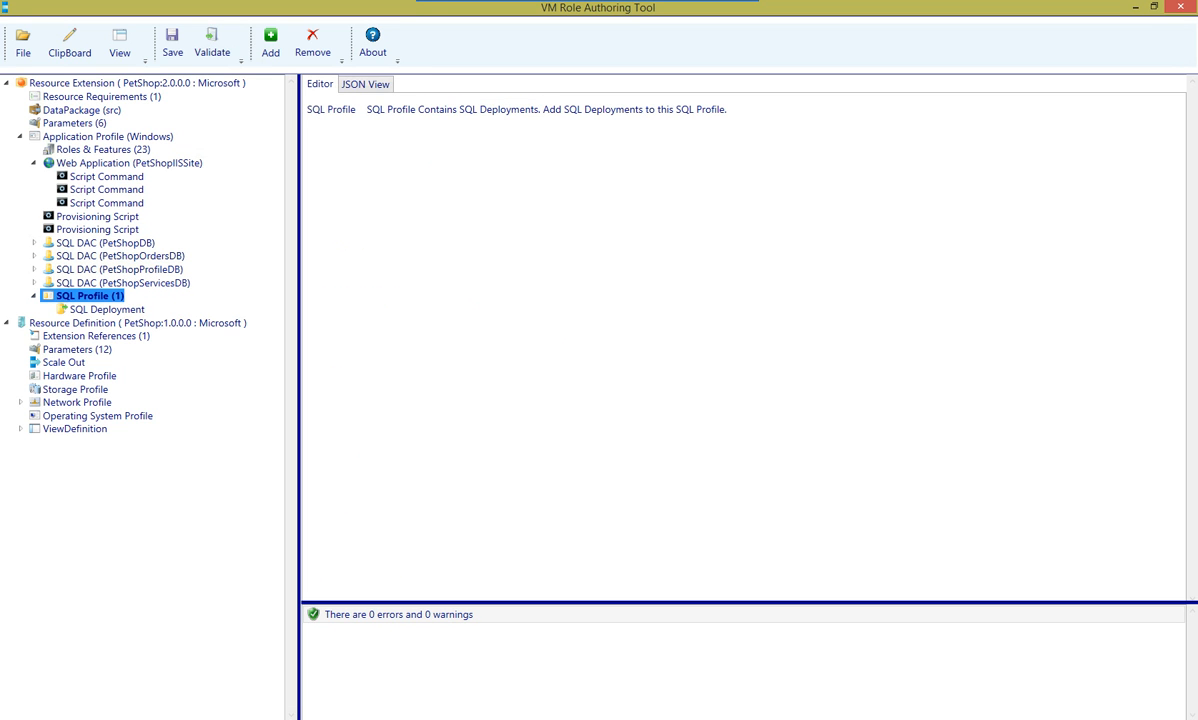
pyautogui.press('Down')
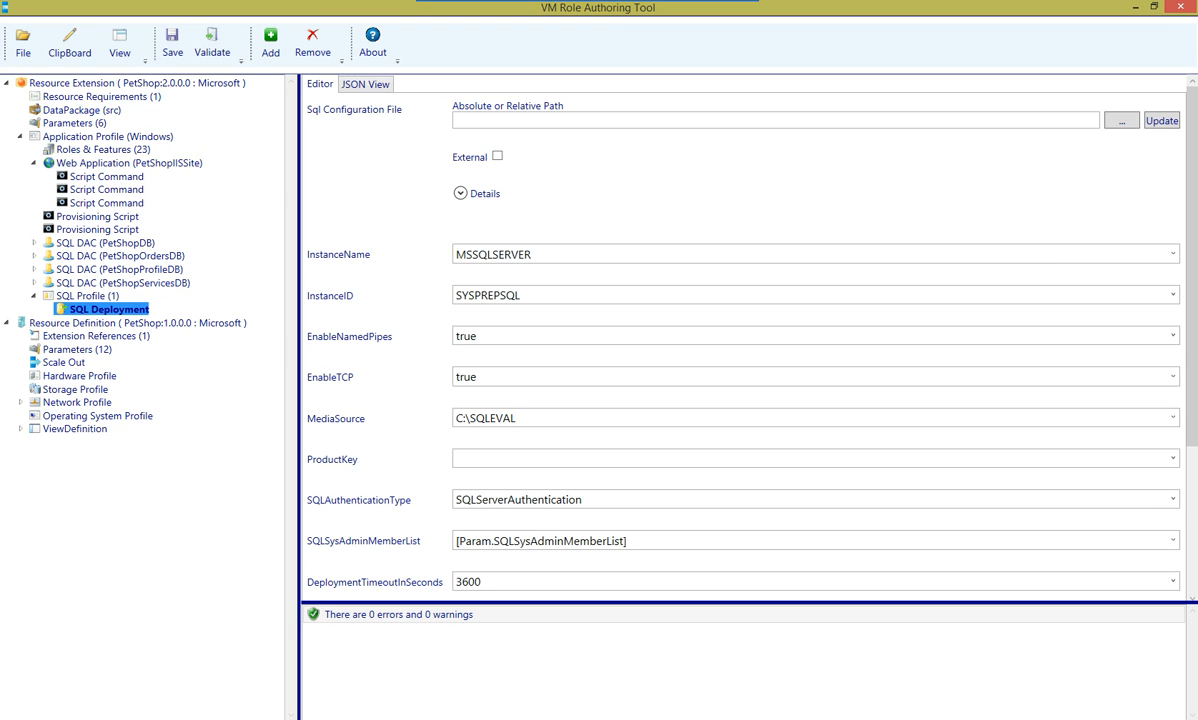
# Open the PetShop resource definition and select its version value.
pyautogui.press('Down')
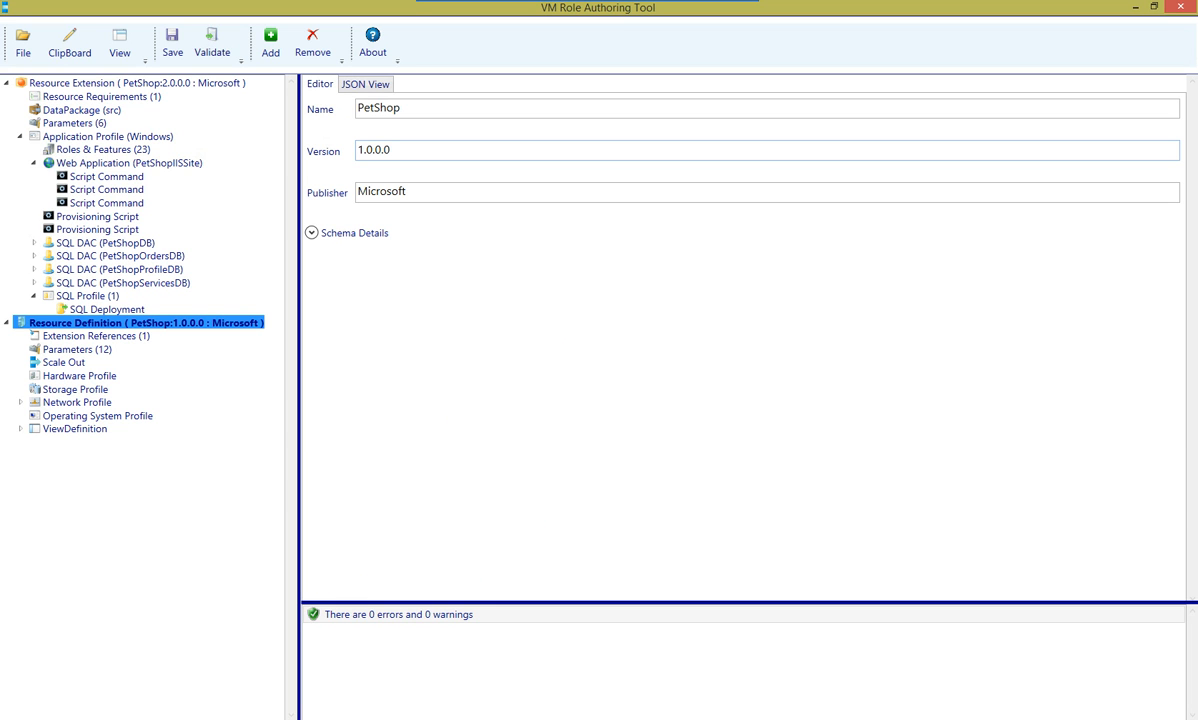
pyautogui.press('Tab')
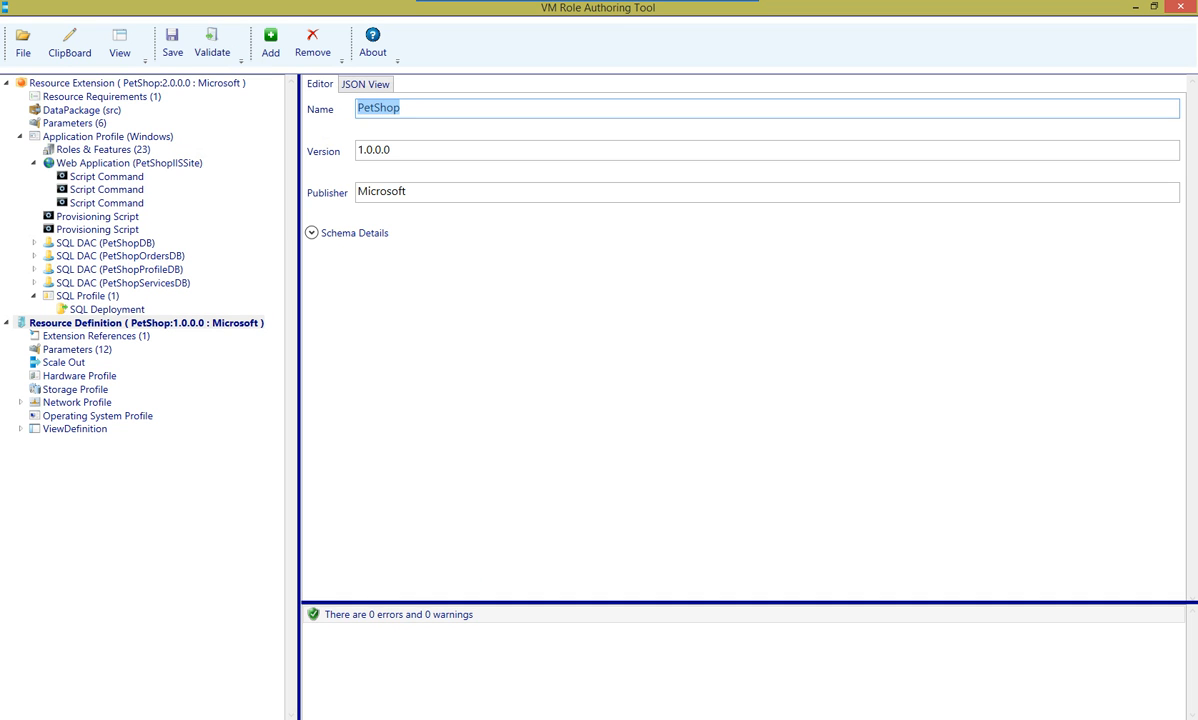
pyautogui.press('Tab')
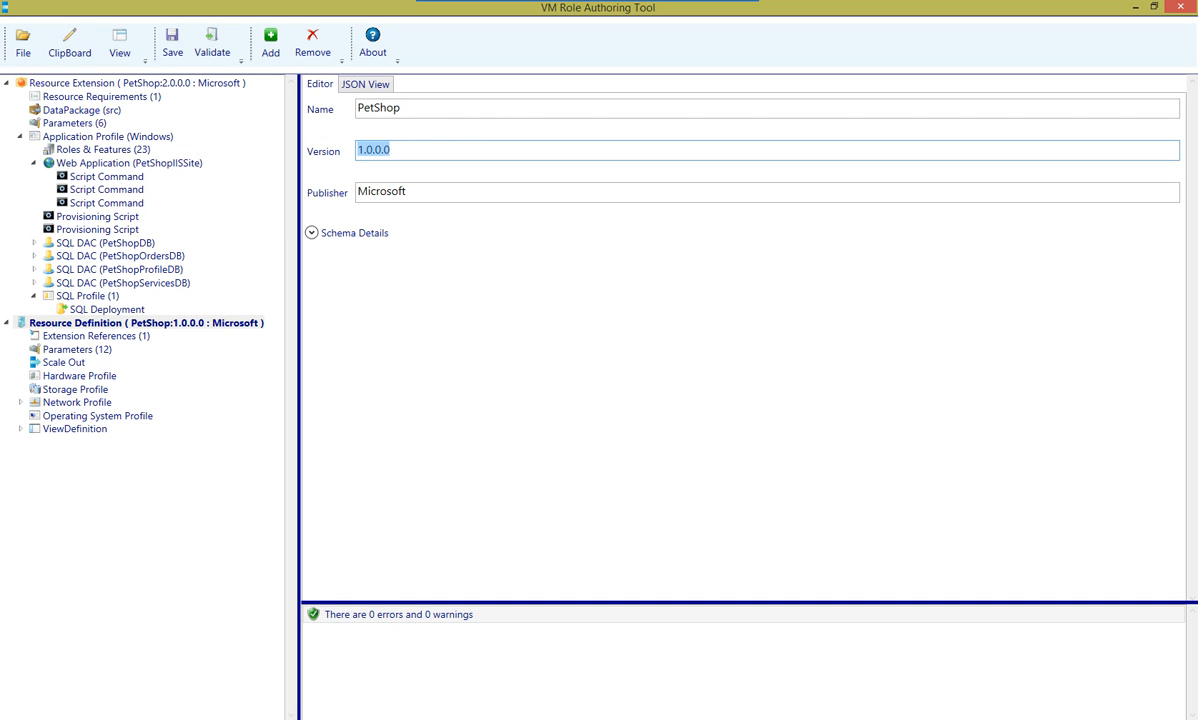
# Check the PetShop extension reference's name and version, and set the PetShop resource definition's version to 2.0.0.0.
pyautogui.click(96, 336)
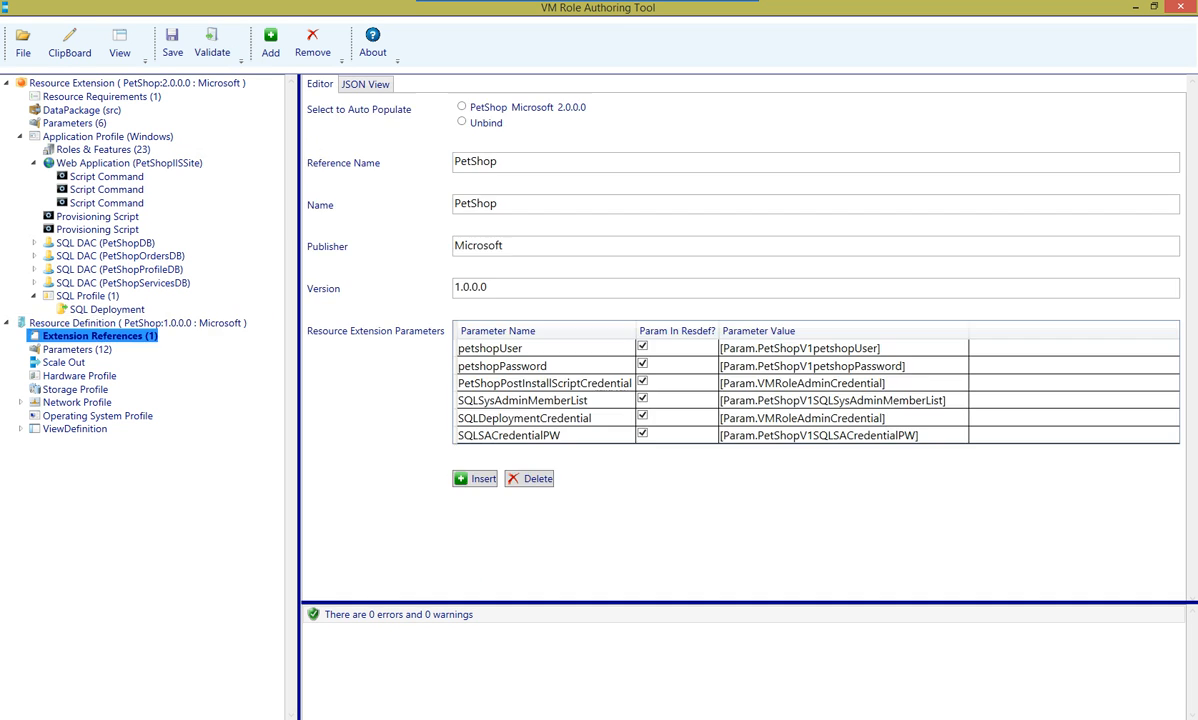
pyautogui.moveTo(455, 288); pyautogui.dragTo(461, 288)
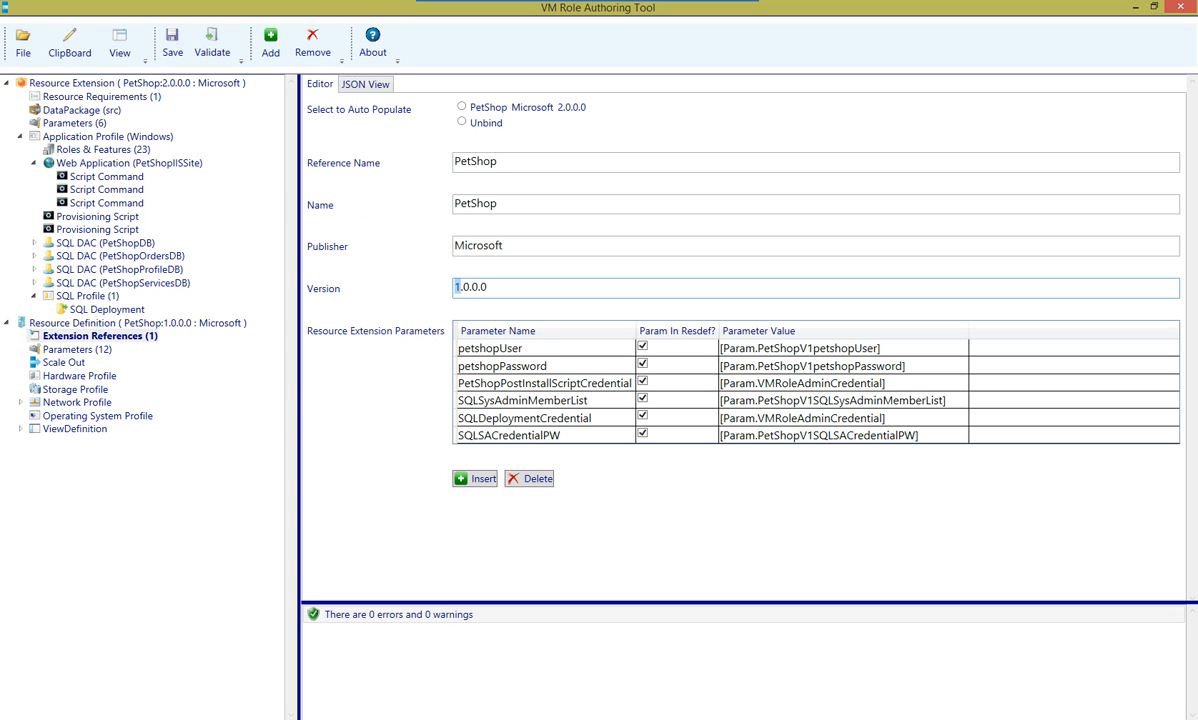
pyautogui.doubleClick(475, 162)
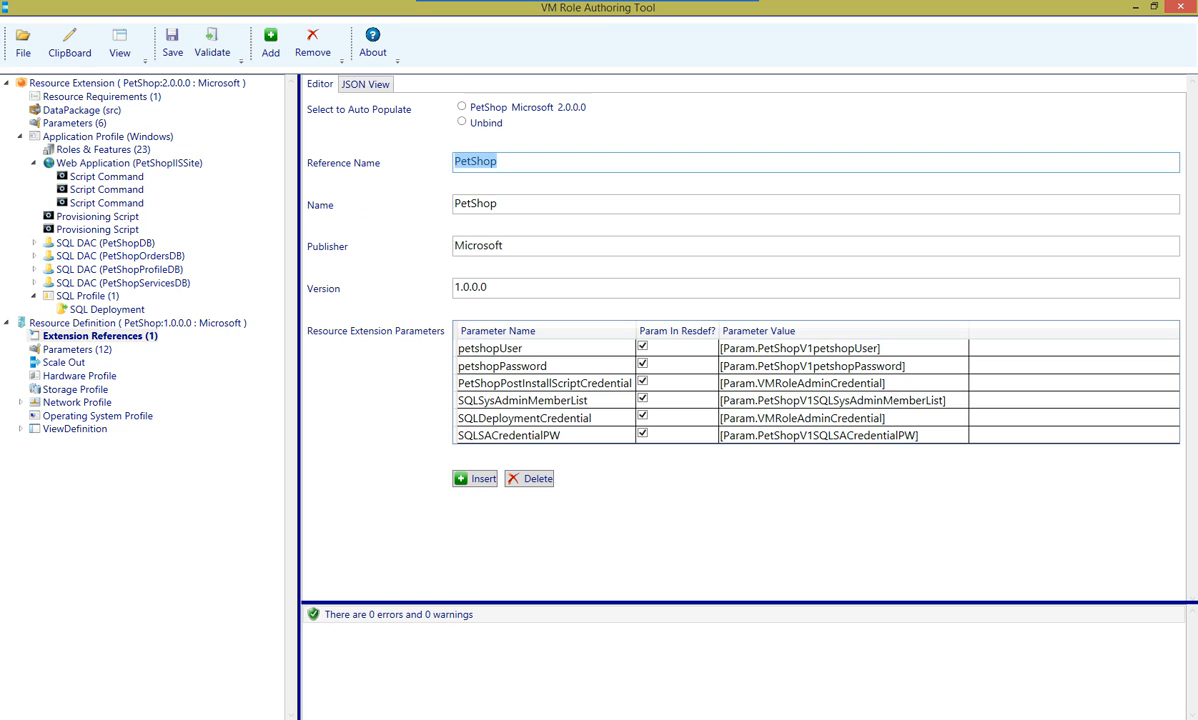
pyautogui.click(137, 323)
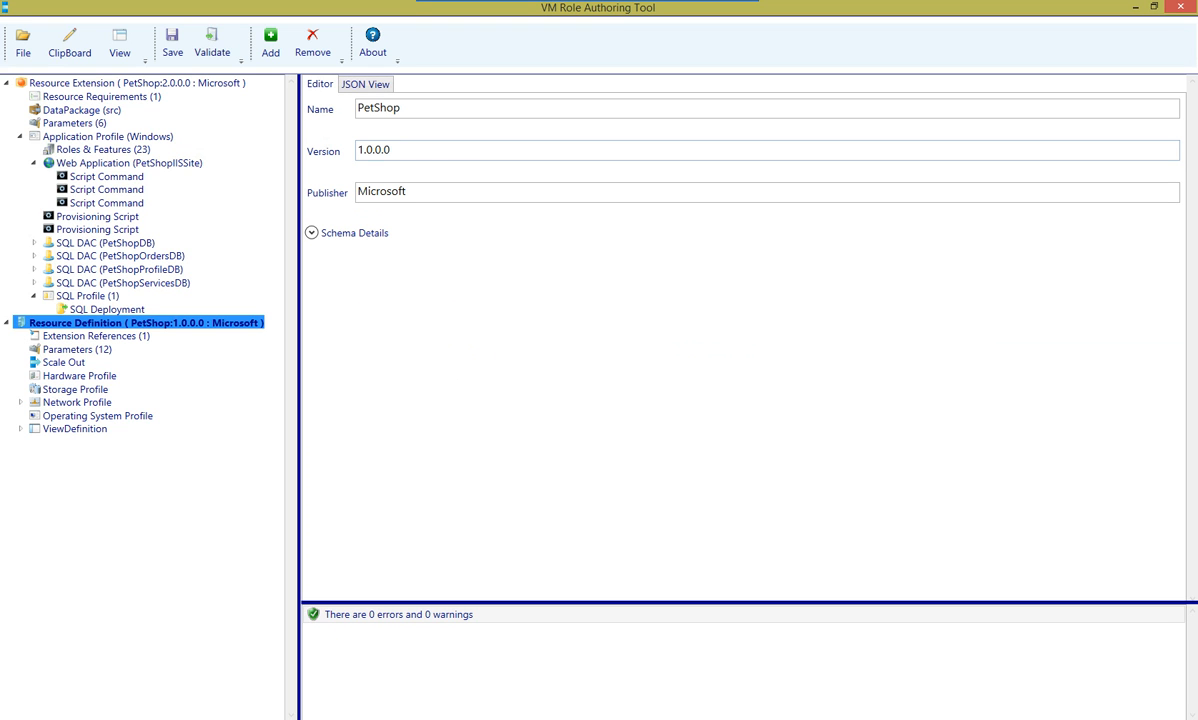
pyautogui.moveTo(364, 150); pyautogui.dragTo(356, 150)
pyautogui.write('2')
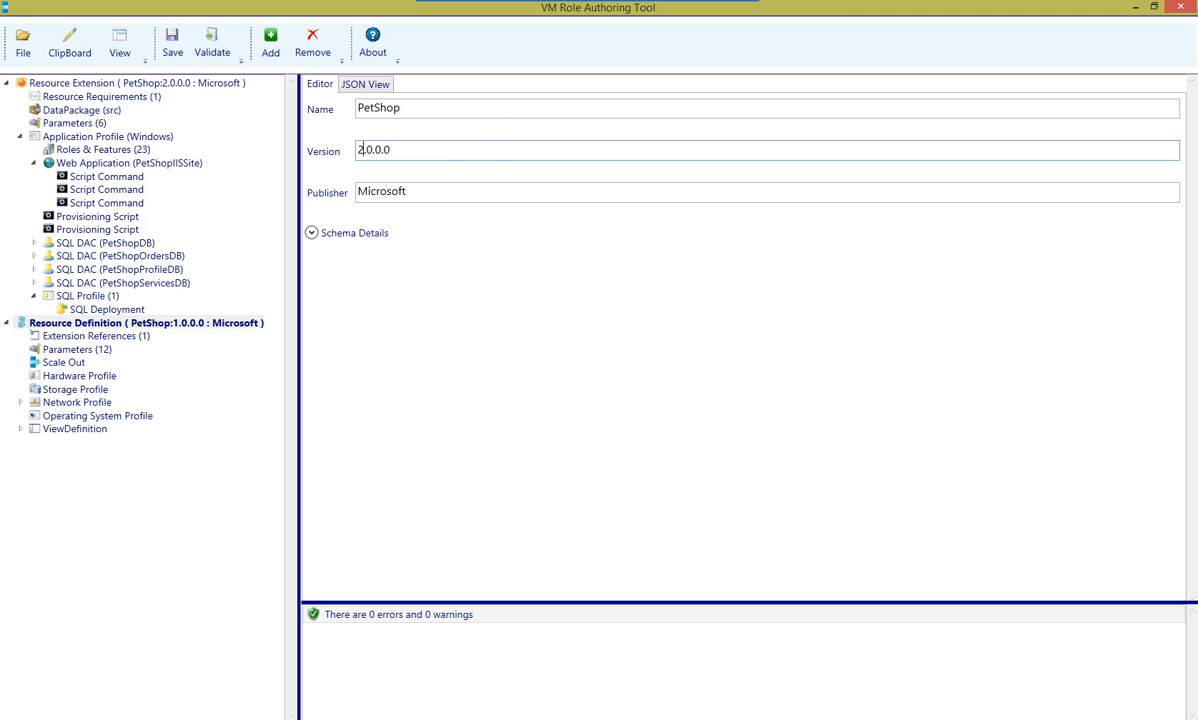
# Set the version in the resource definition's PetShop extension reference to 2.0.0.0.
pyautogui.click(96, 336)
pyautogui.moveTo(461, 288); pyautogui.dragTo(455, 288)
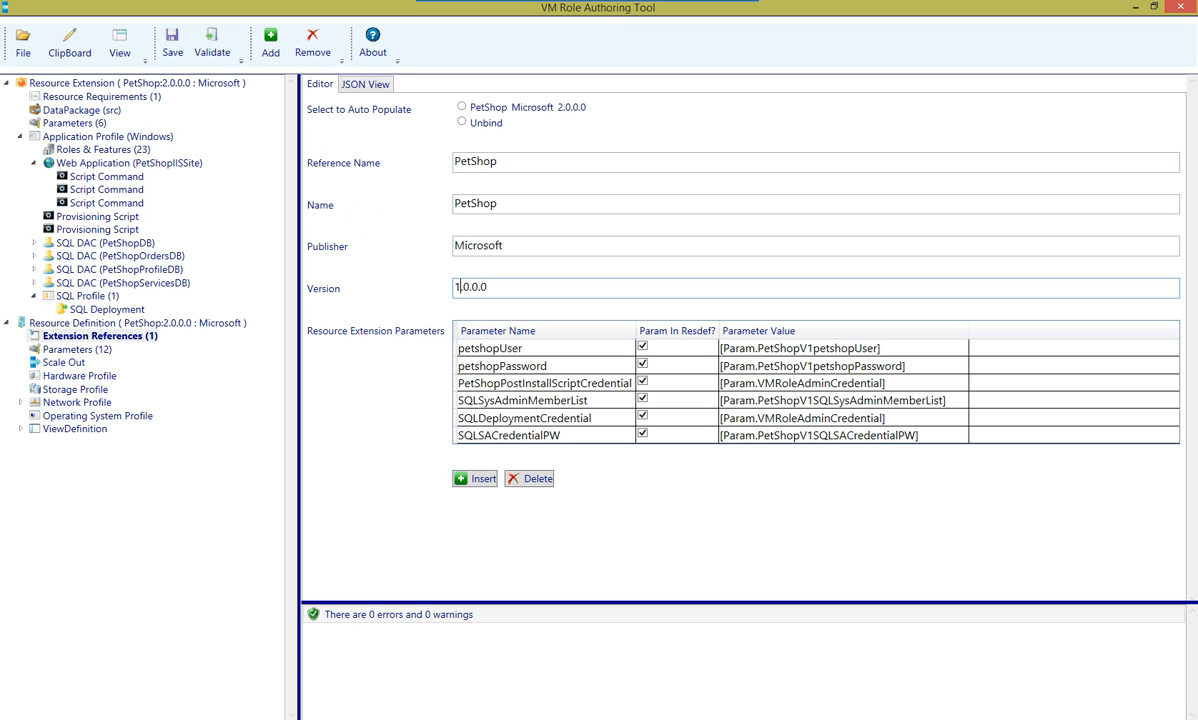
pyautogui.write('2')
pyautogui.moveTo(499, 162); pyautogui.dragTo(453, 162)
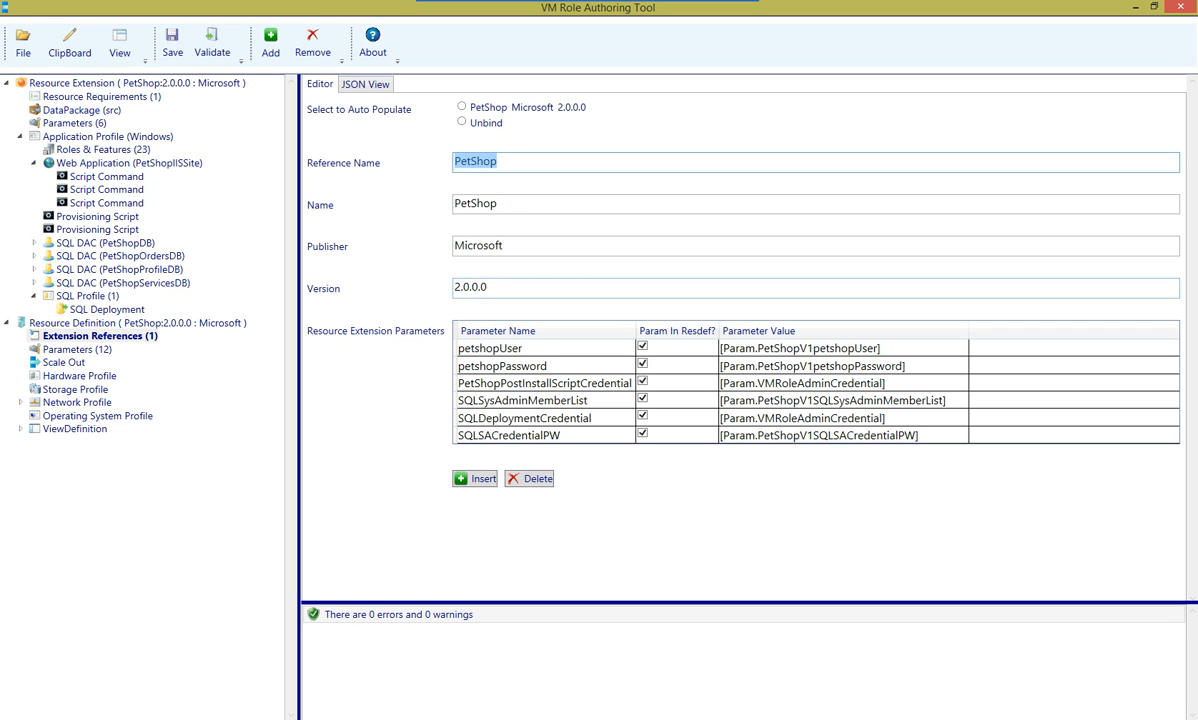
pyautogui.moveTo(489, 288); pyautogui.dragTo(454, 288)
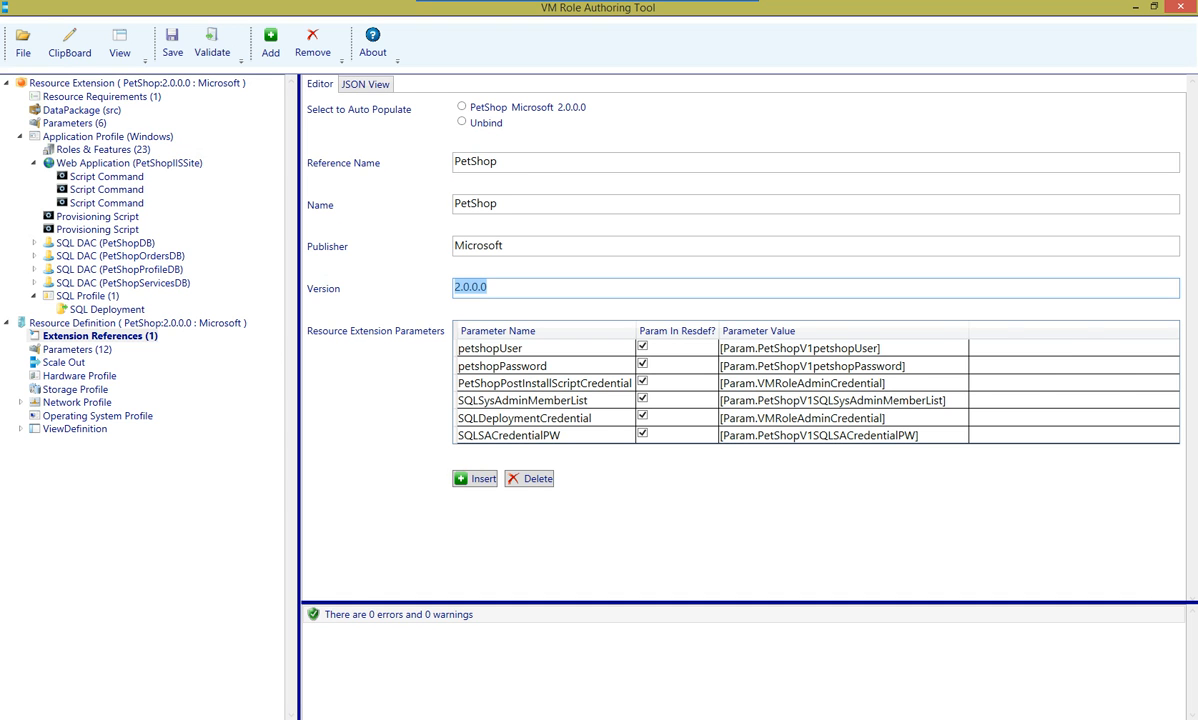
# Replace the PetShopIISSite web application's payload with petshop-ws08-v2.zip from the PetShop v2 folder.
pyautogui.click(129, 163)
pyautogui.click(510, 162)
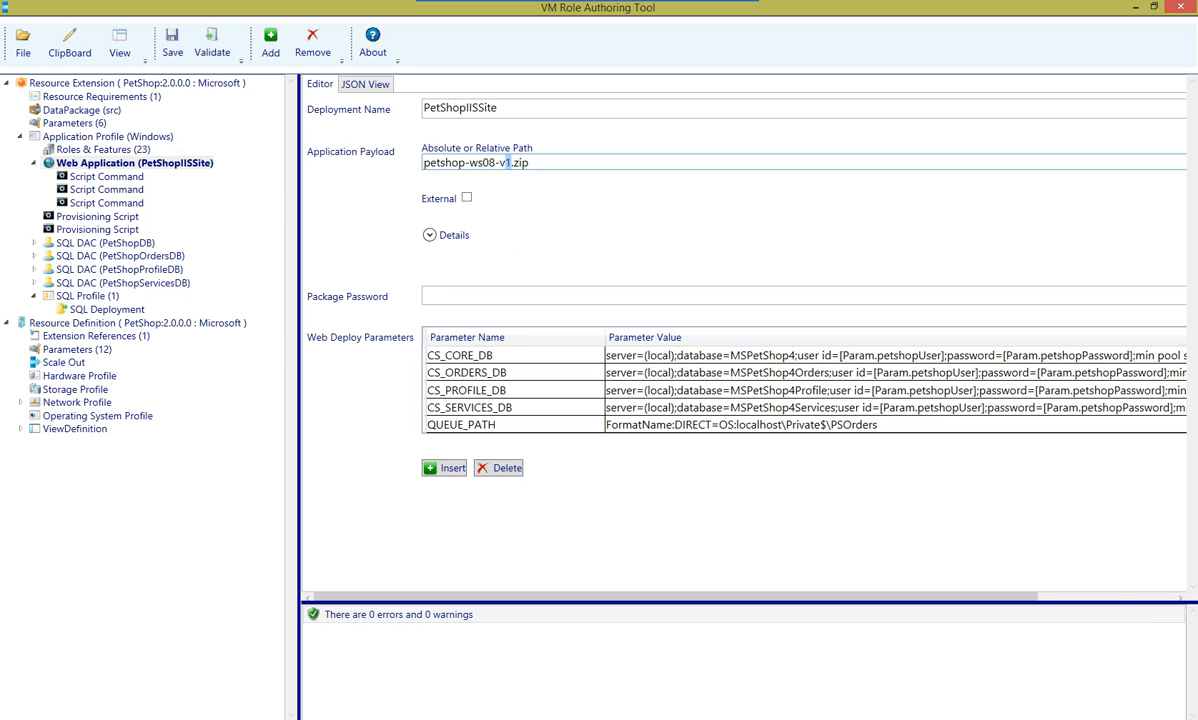
pyautogui.moveTo(676, 597); pyautogui.dragTo(812, 597)
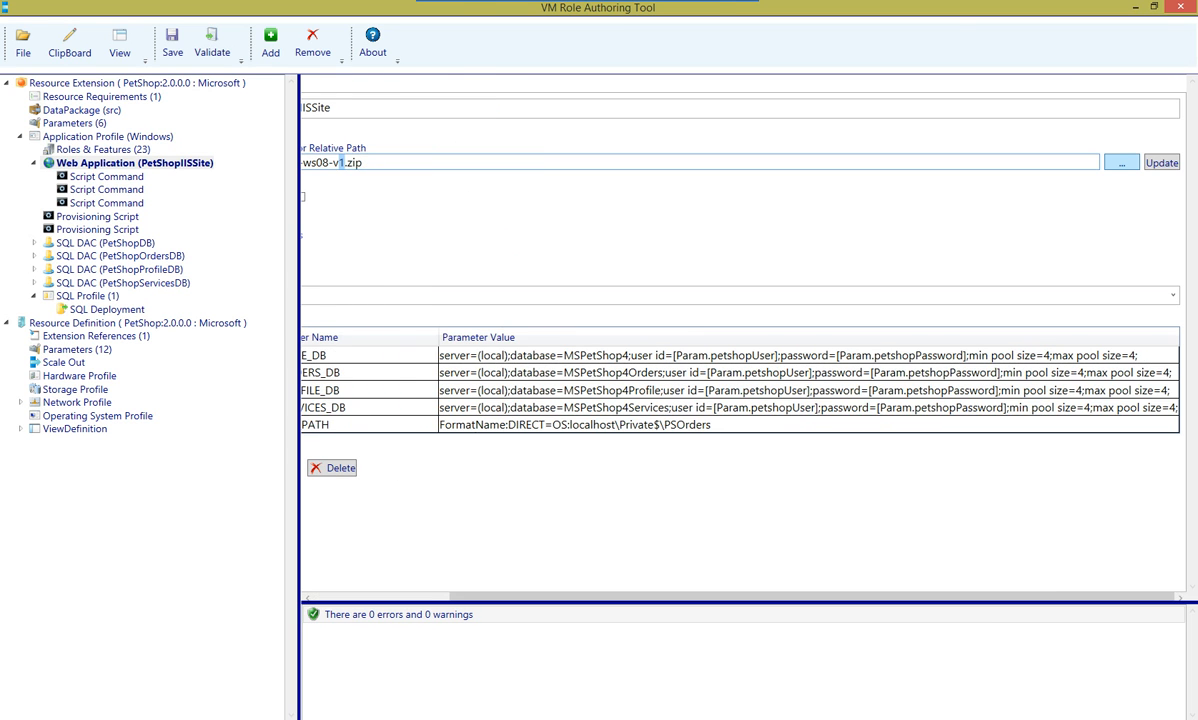
pyautogui.click(1121, 162)
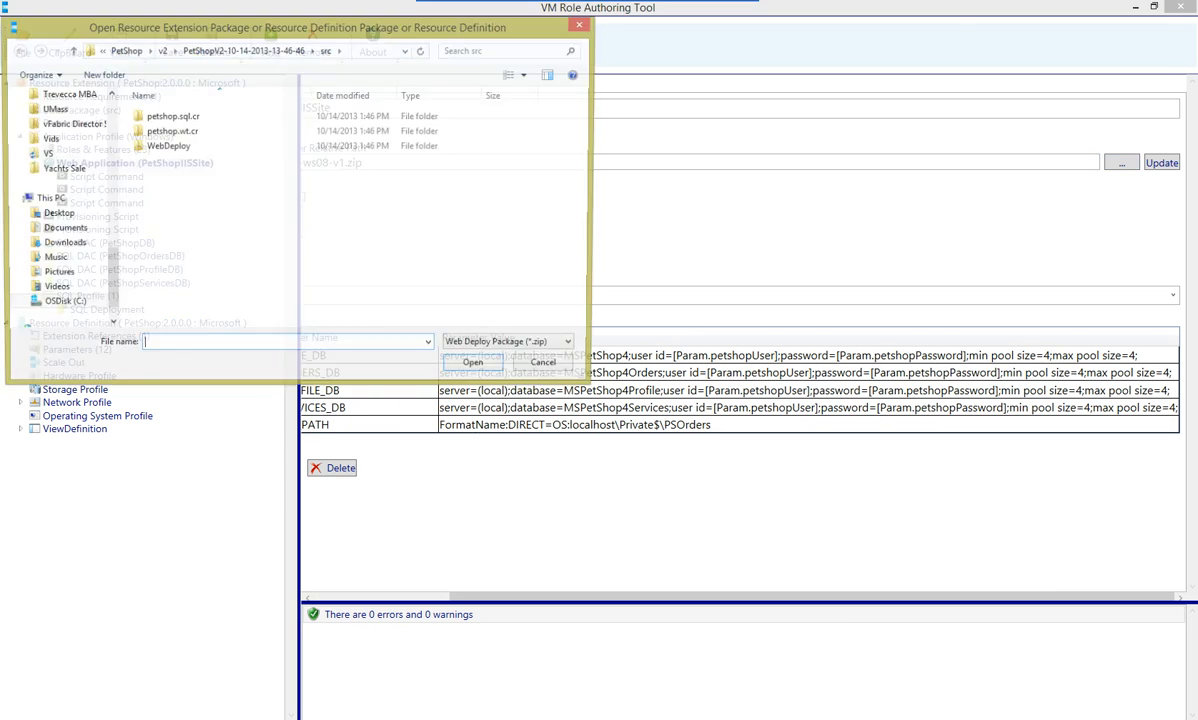
pyautogui.click(161, 50)
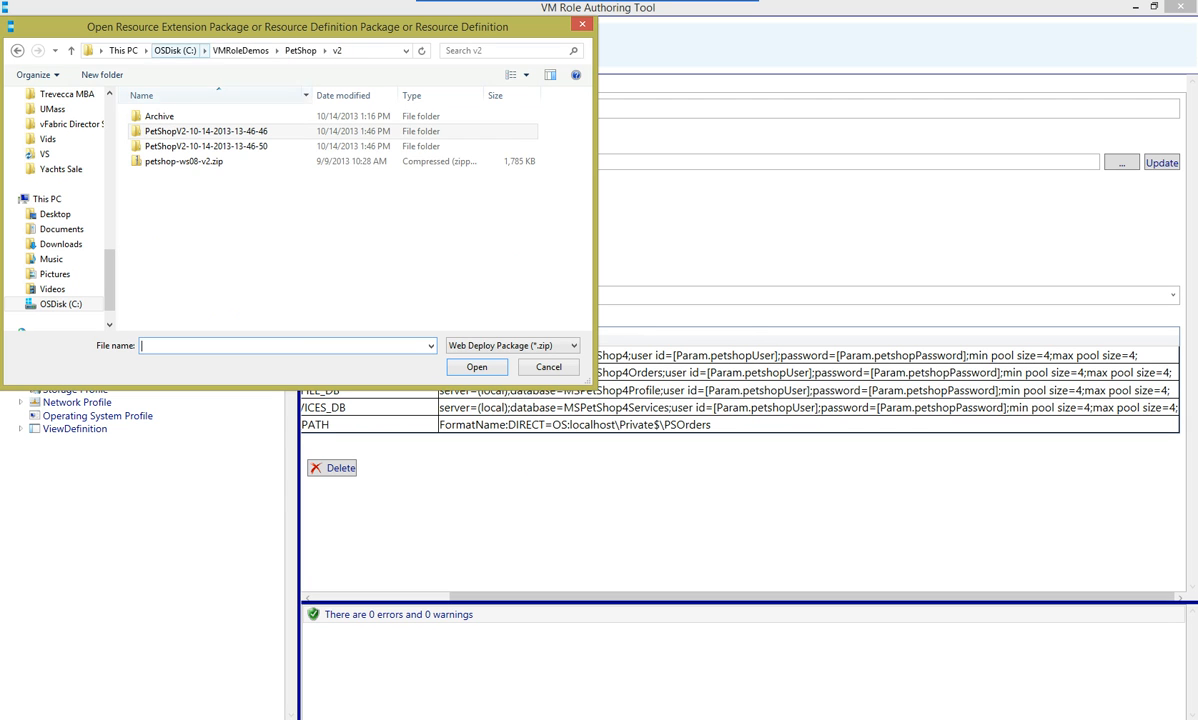
pyautogui.click(184, 161)
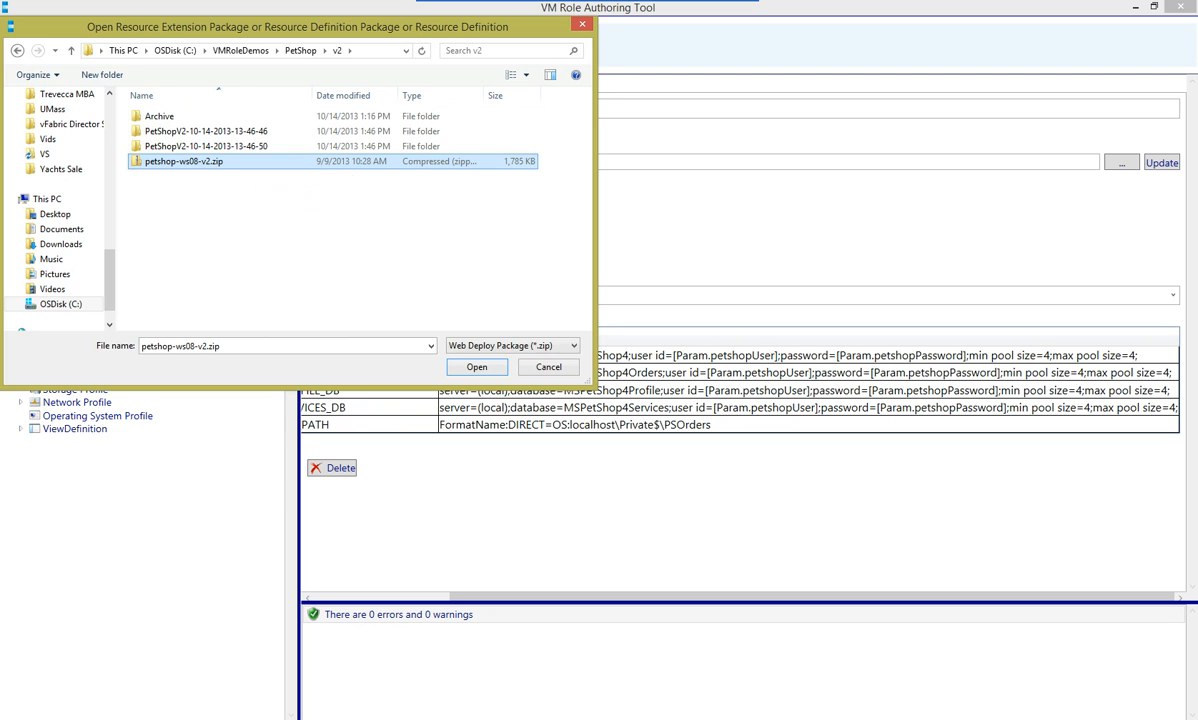
pyautogui.doubleClick(184, 161)
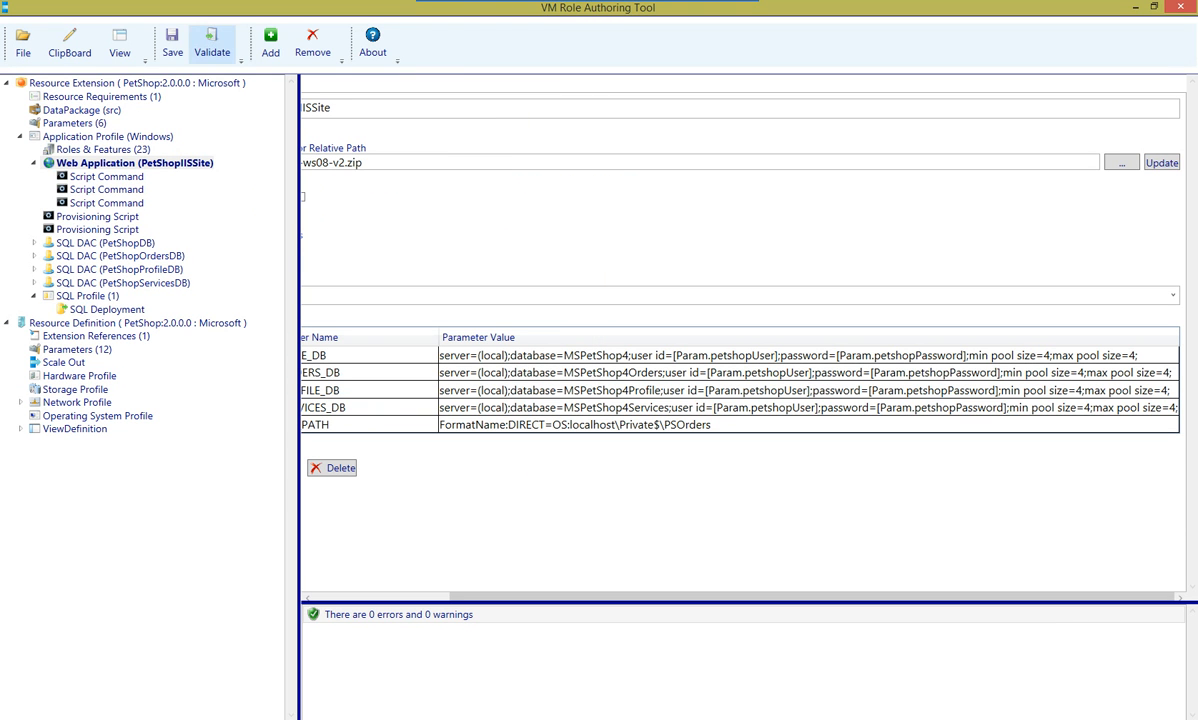
# Validate the PetShop packages and save the resource extension.
pyautogui.click(212, 45)
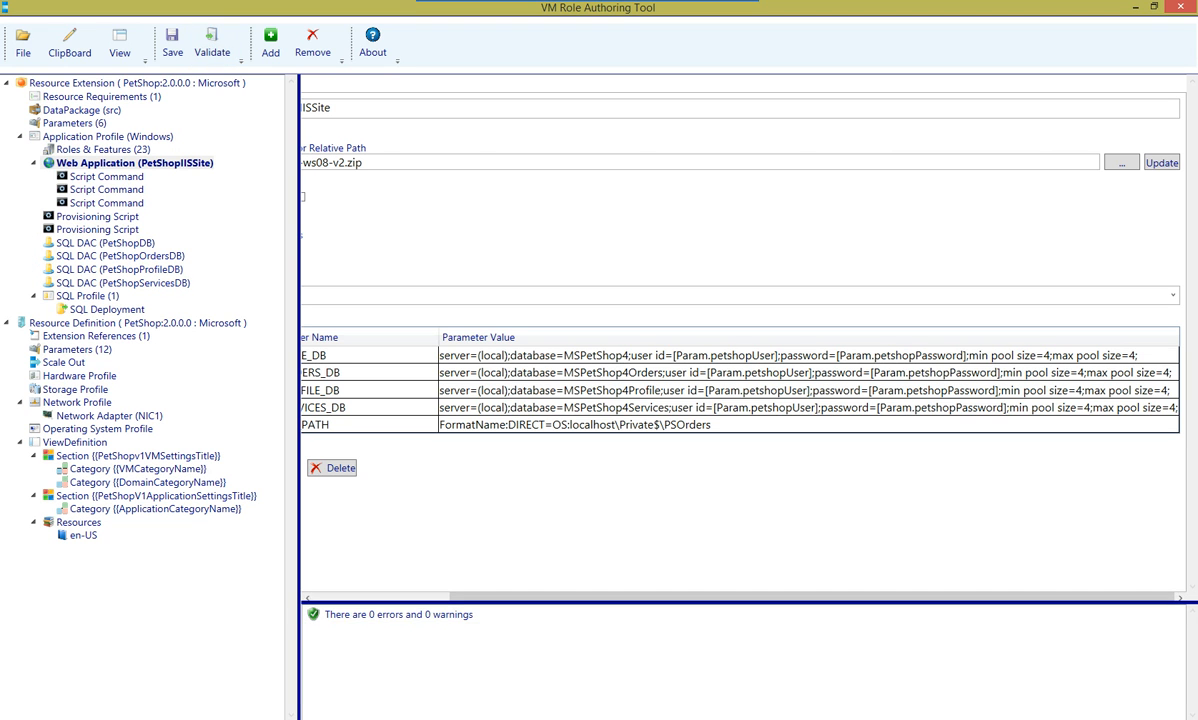
pyautogui.click(399, 614)
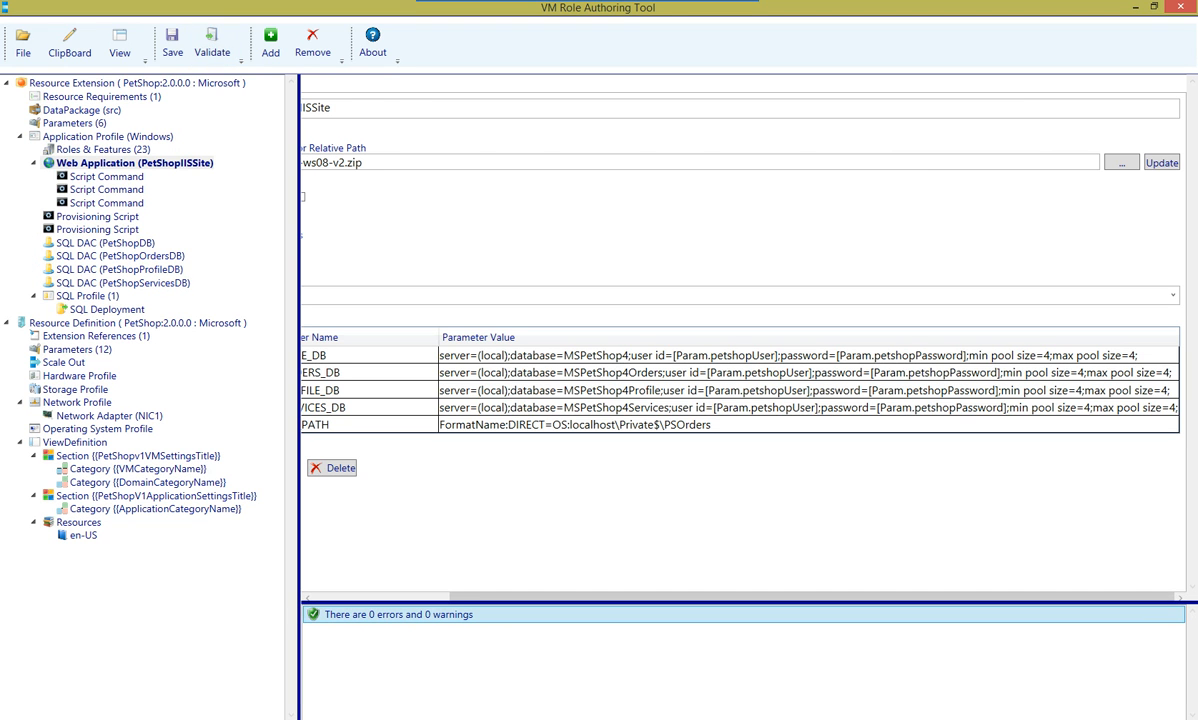
pyautogui.click(137, 83)
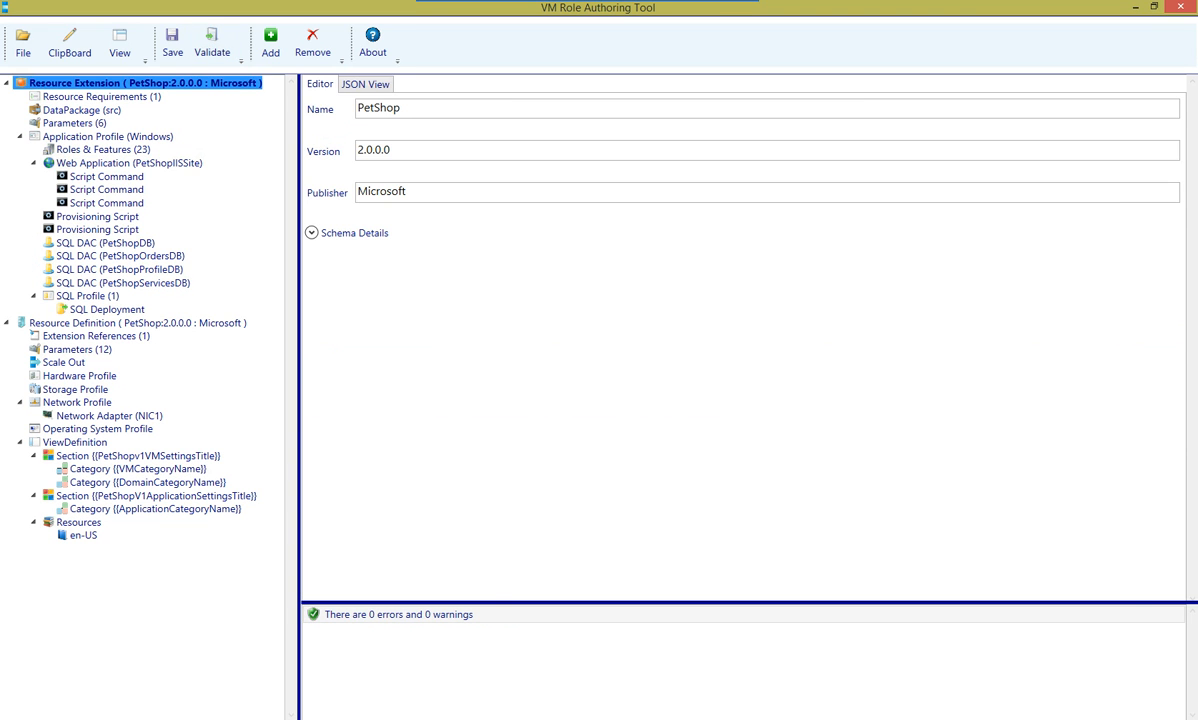
pyautogui.click(172, 45)
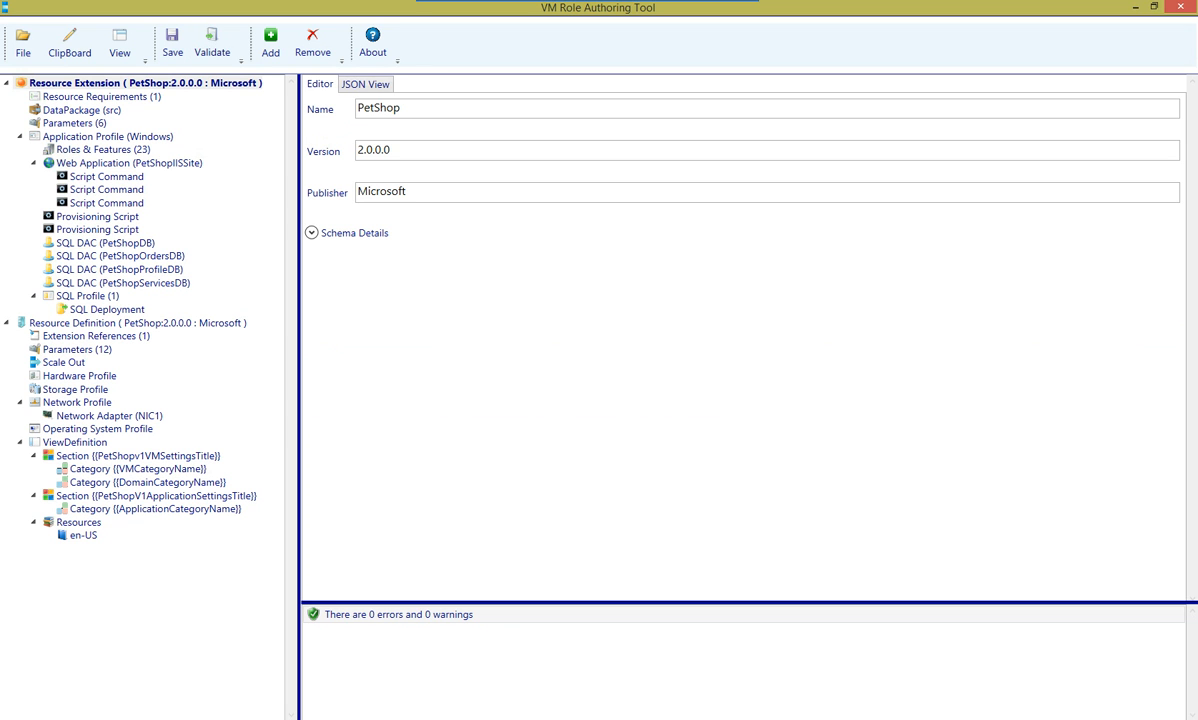
# Remove the saved PetShop resource extension and resource definition from the authoring tool.
pyautogui.click(597, 421)
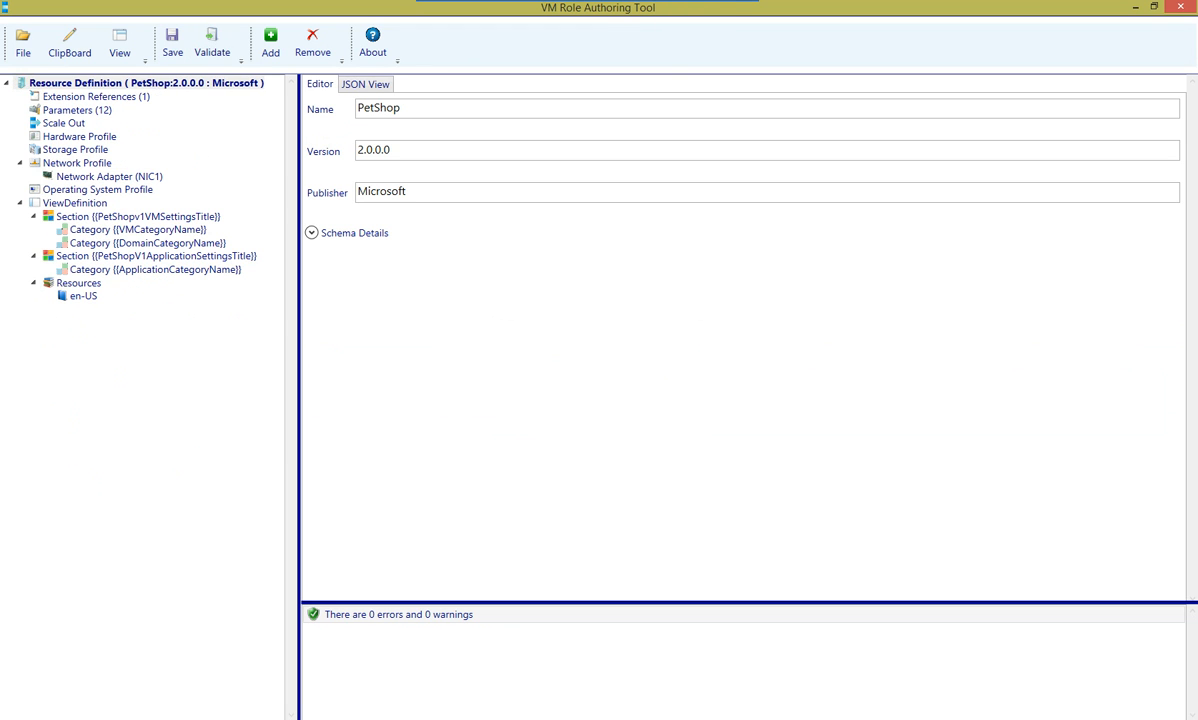
pyautogui.click(313, 43)
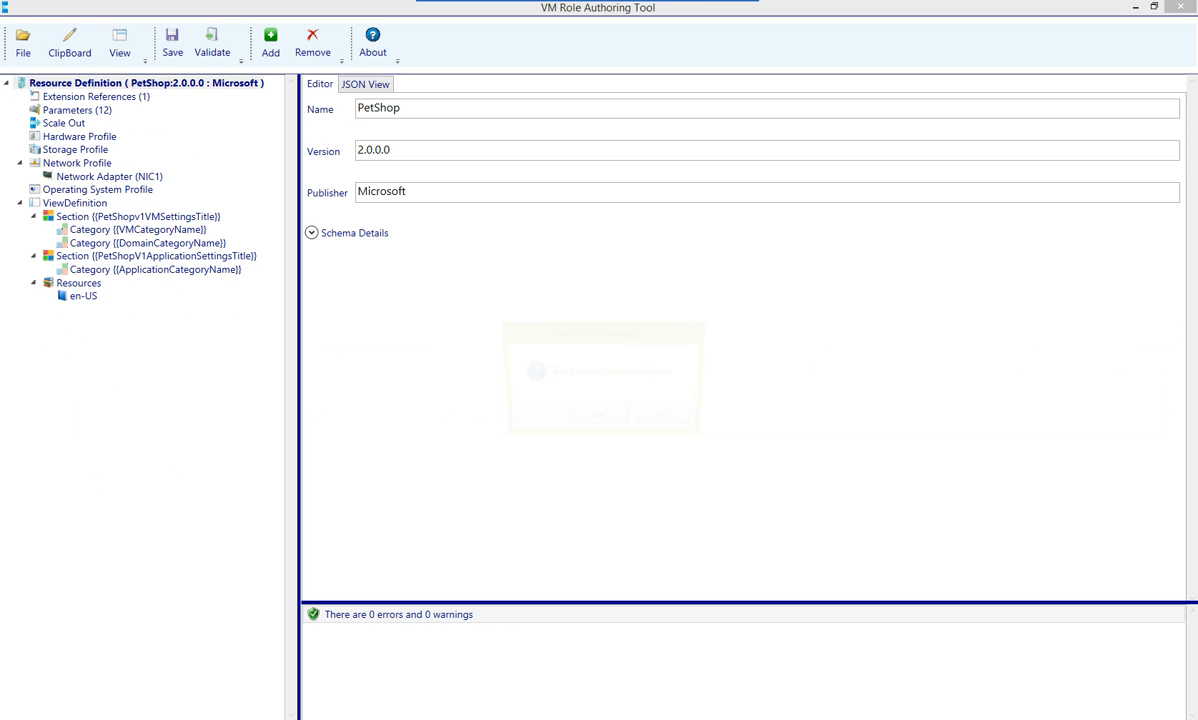
pyautogui.click(599, 421)
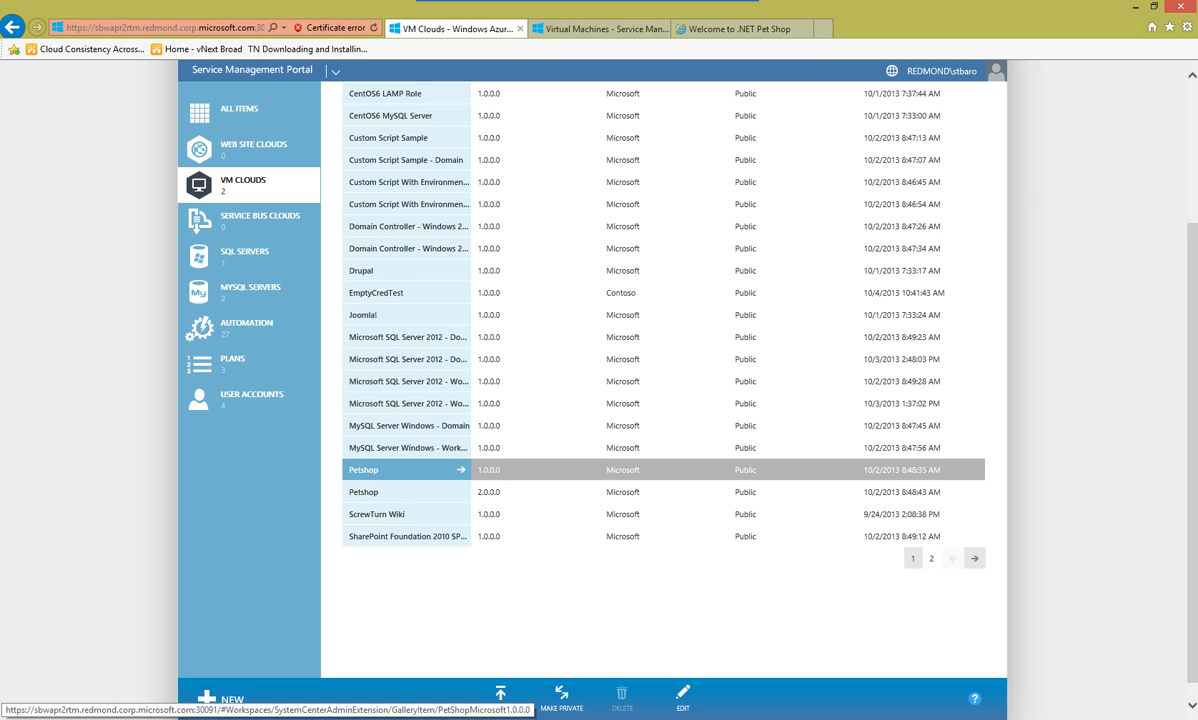
# In the browser's Service Management Portal, locate the Petshop 2.0.0.0 gallery item and check the deployed PetShop role's version and update notice.
pyautogui.click(489, 492)
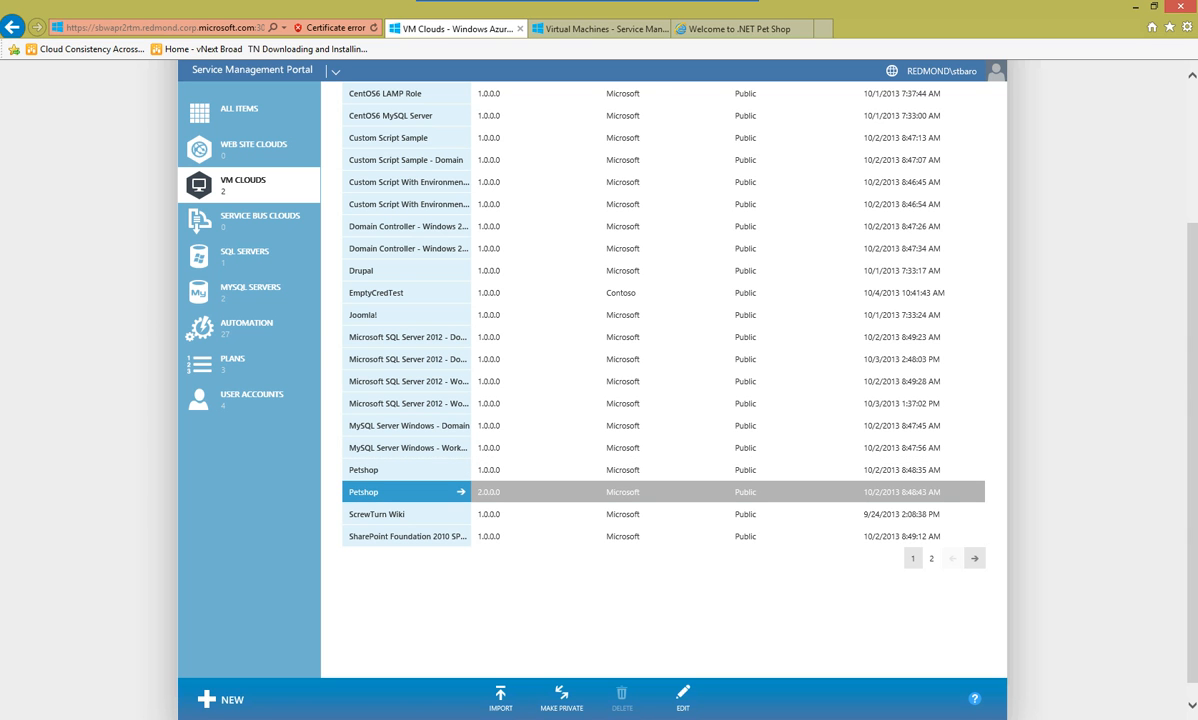
pyautogui.click(600, 29)
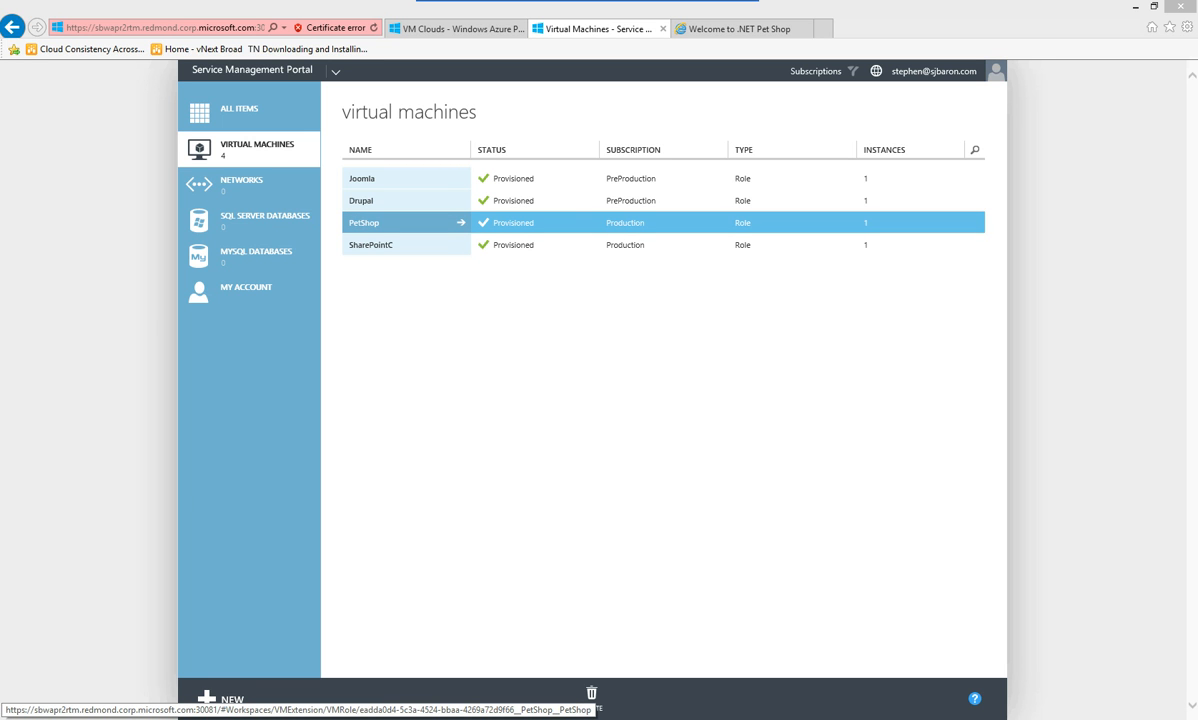
pyautogui.click(364, 222)
pyautogui.click(393, 145)
pyautogui.moveTo(842, 573); pyautogui.dragTo(817, 573)
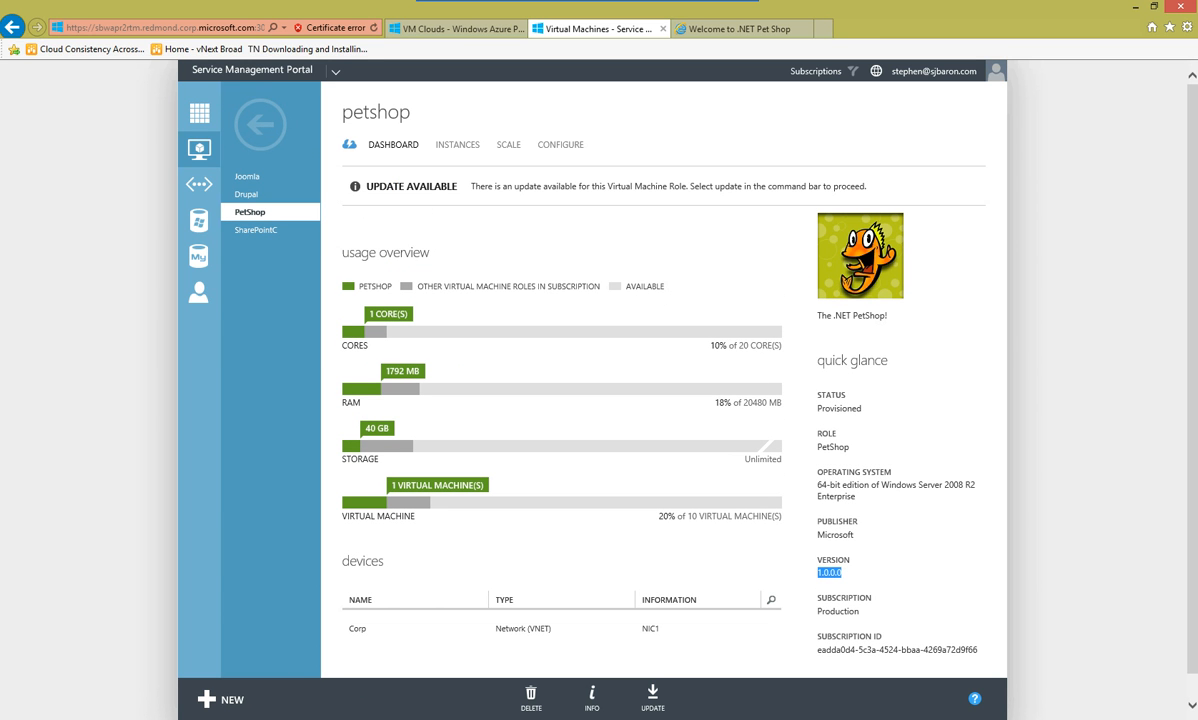
pyautogui.moveTo(866, 186); pyautogui.dragTo(366, 186)
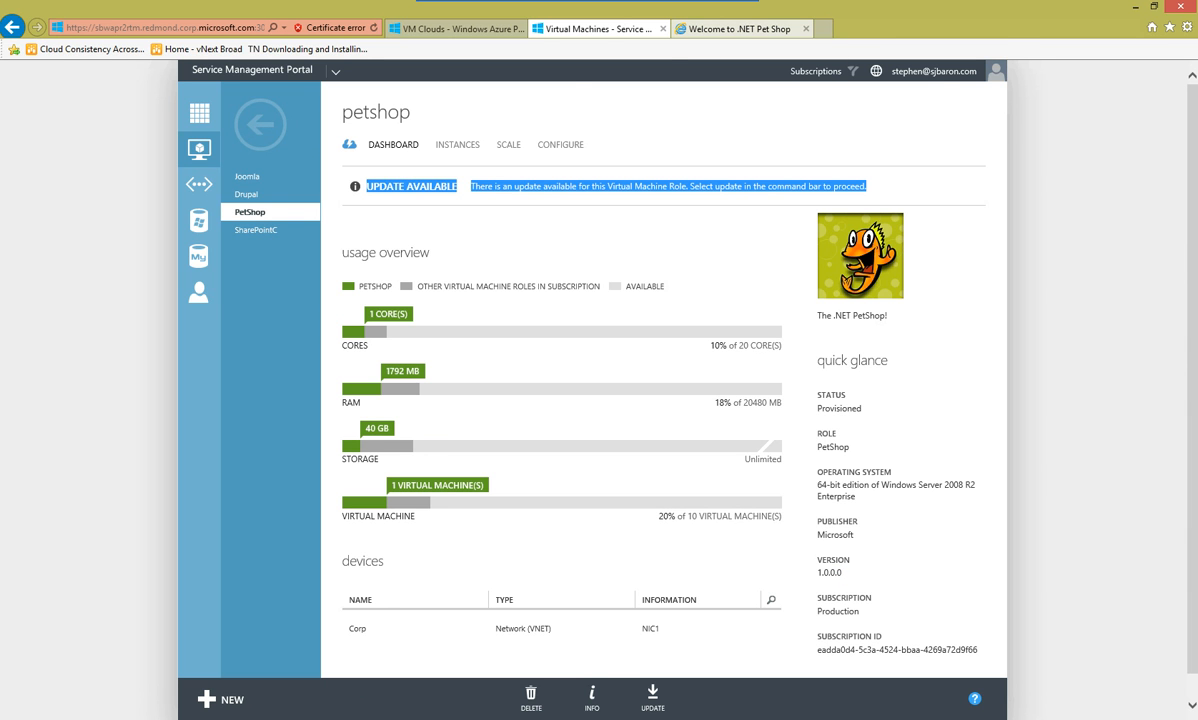
# Examine the running .NET Pet Shop site through its Fish category and home page.
pyautogui.click(739, 29)
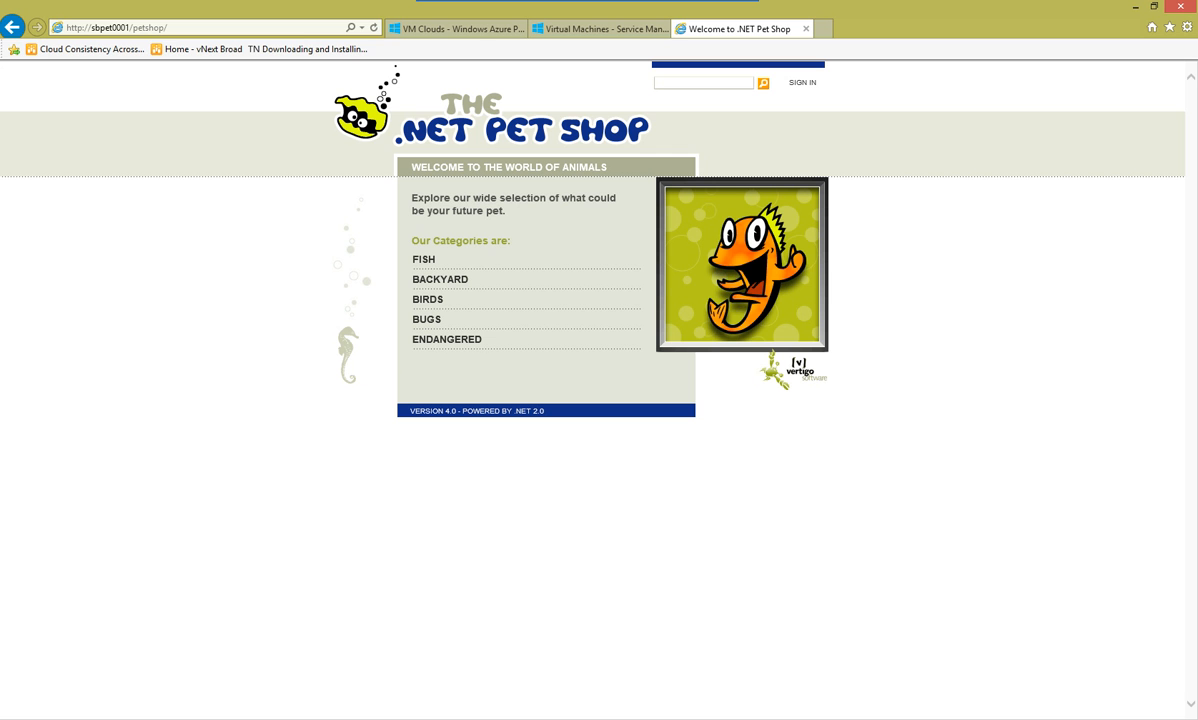
pyautogui.click(424, 259)
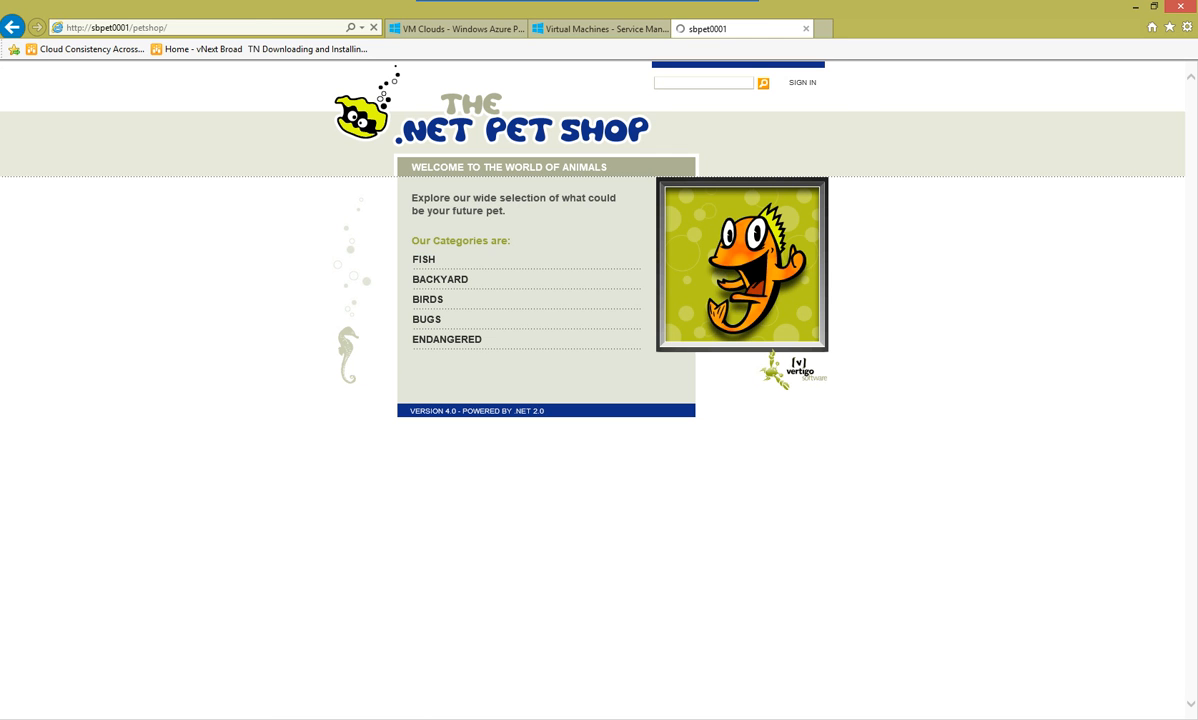
pyautogui.click(414, 140)
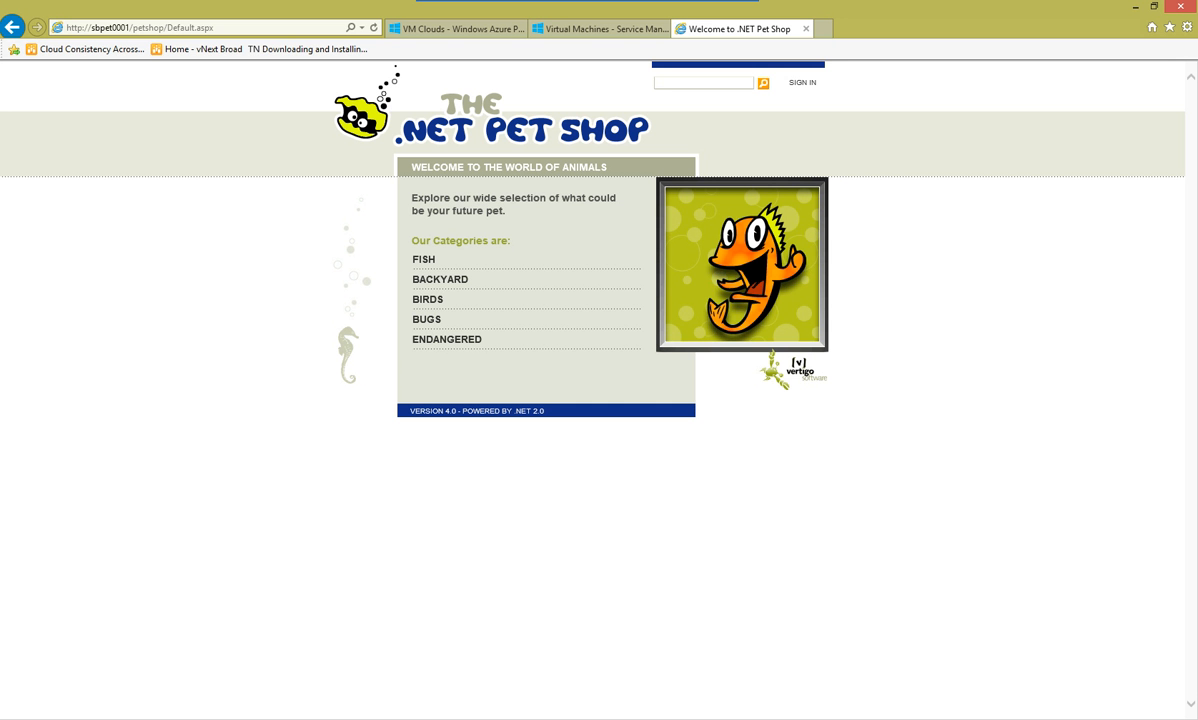
# Start an update of the PetShop virtual machine role and choose version 2.0.0.0.
pyautogui.click(603, 29)
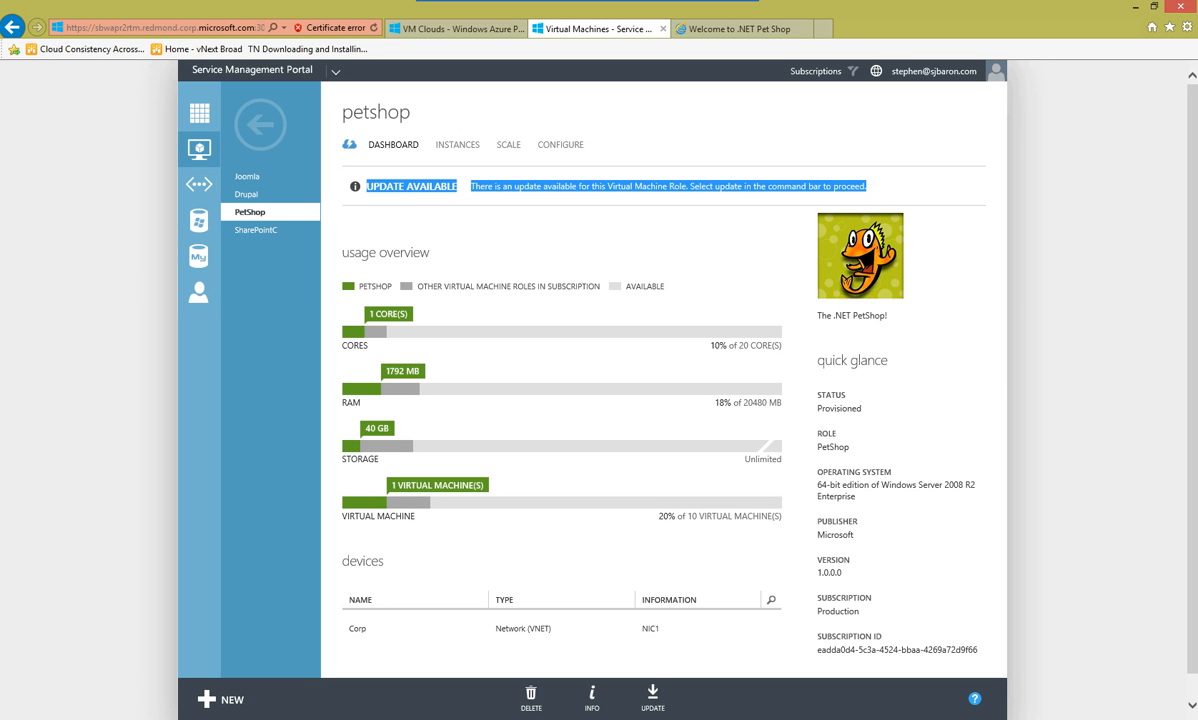
pyautogui.click(668, 190)
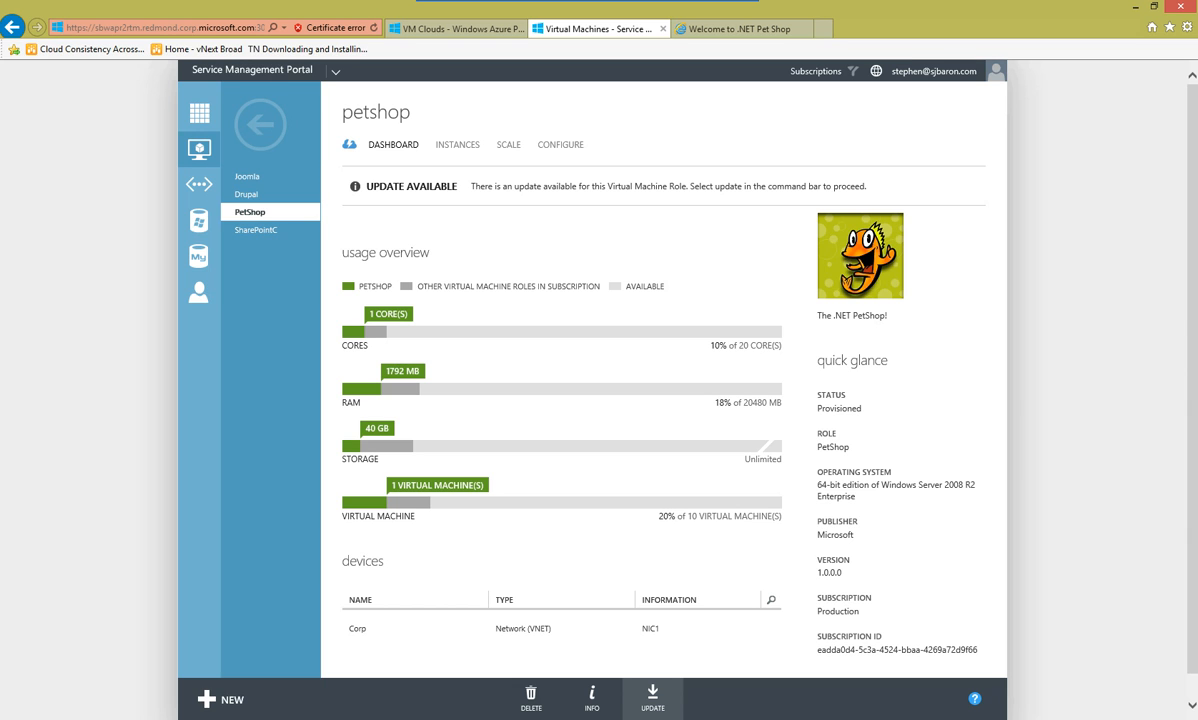
pyautogui.click(652, 698)
pyautogui.click(533, 302)
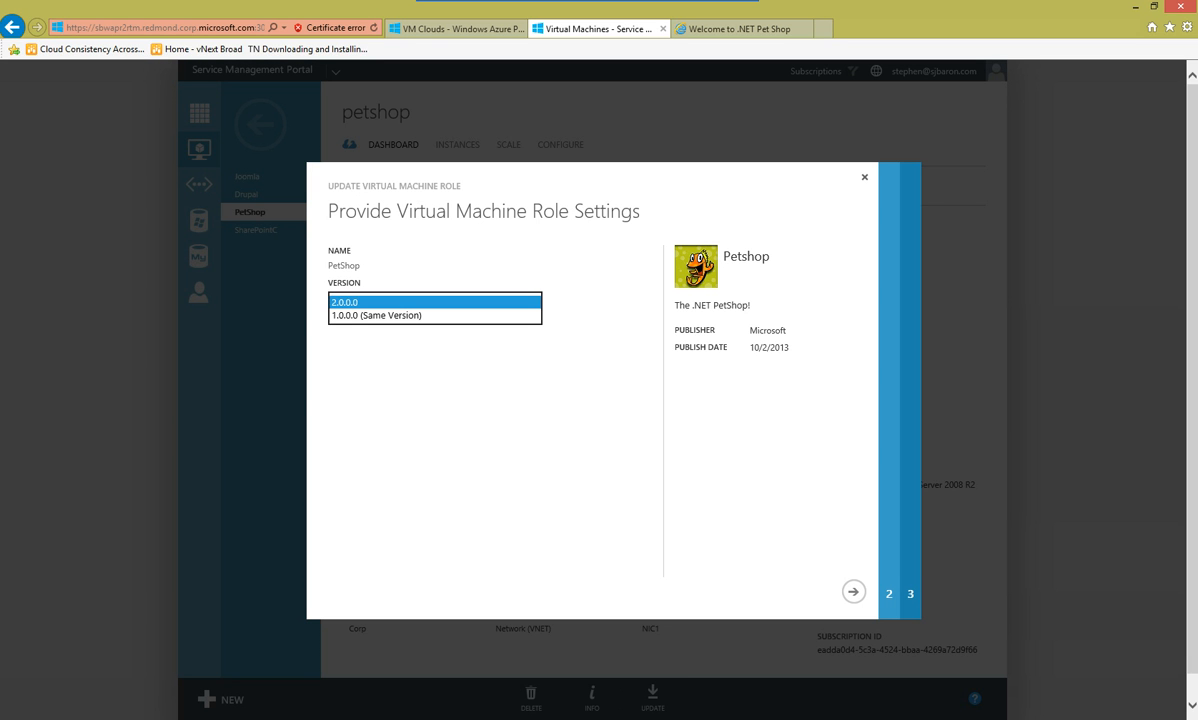
pyautogui.click(520, 302)
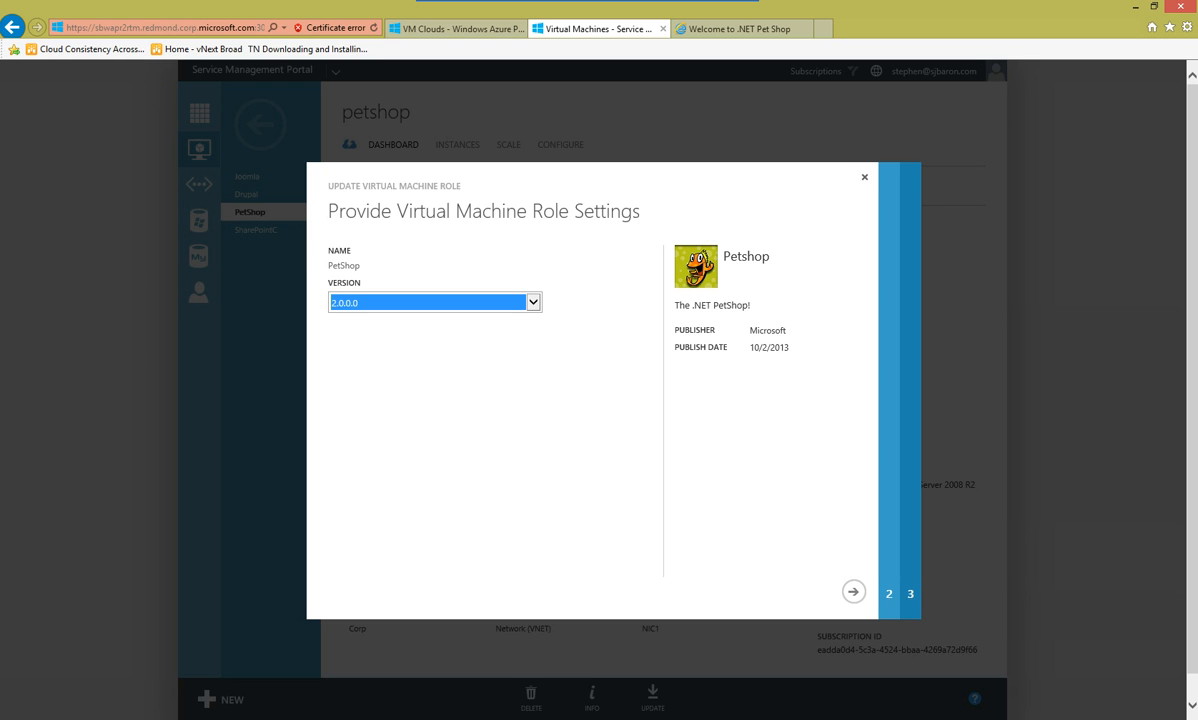
pyautogui.click(853, 591)
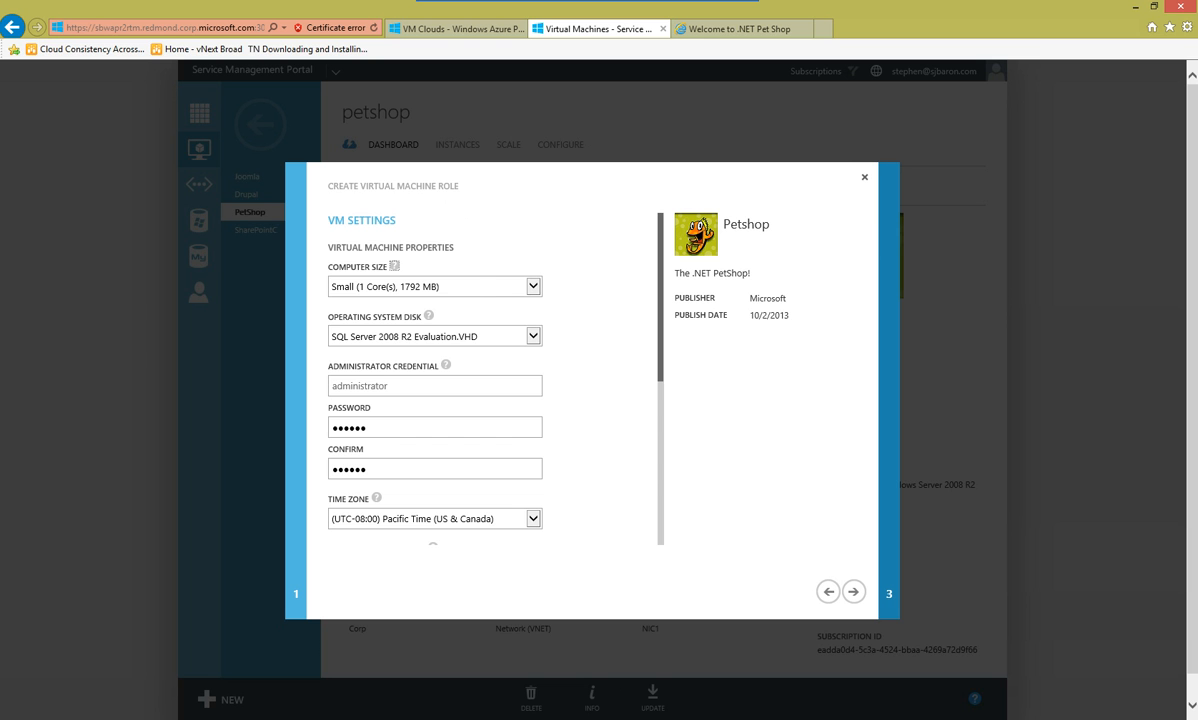
# Review the VM settings, keep the existing application settings and complete the PetShop role update.
pyautogui.scroll(-5, 480, 380)
pyautogui.scroll(4, 480, 380)
pyautogui.scroll(1, 480, 380)
pyautogui.click(853, 591)
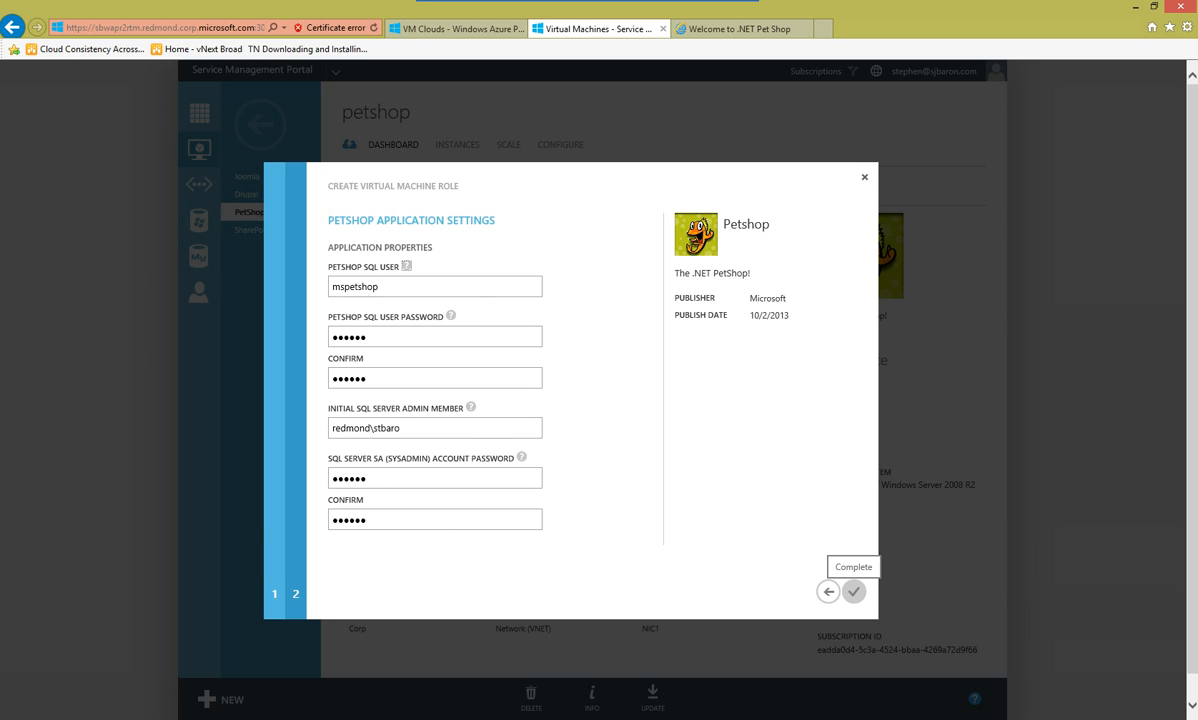
pyautogui.click(853, 591)
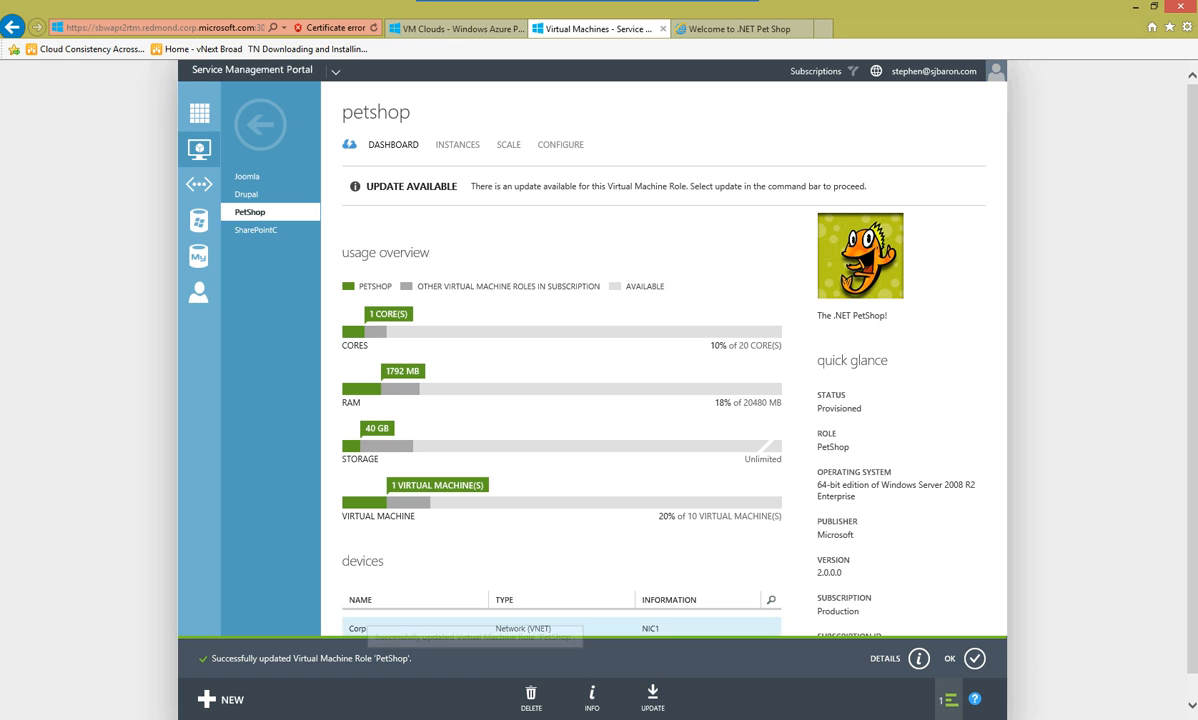
# Check the deployed PetShop role's version on its dashboard and examine the home page of the updated .NET Pet Shop site.
pyautogui.moveTo(843, 573); pyautogui.dragTo(816, 573)
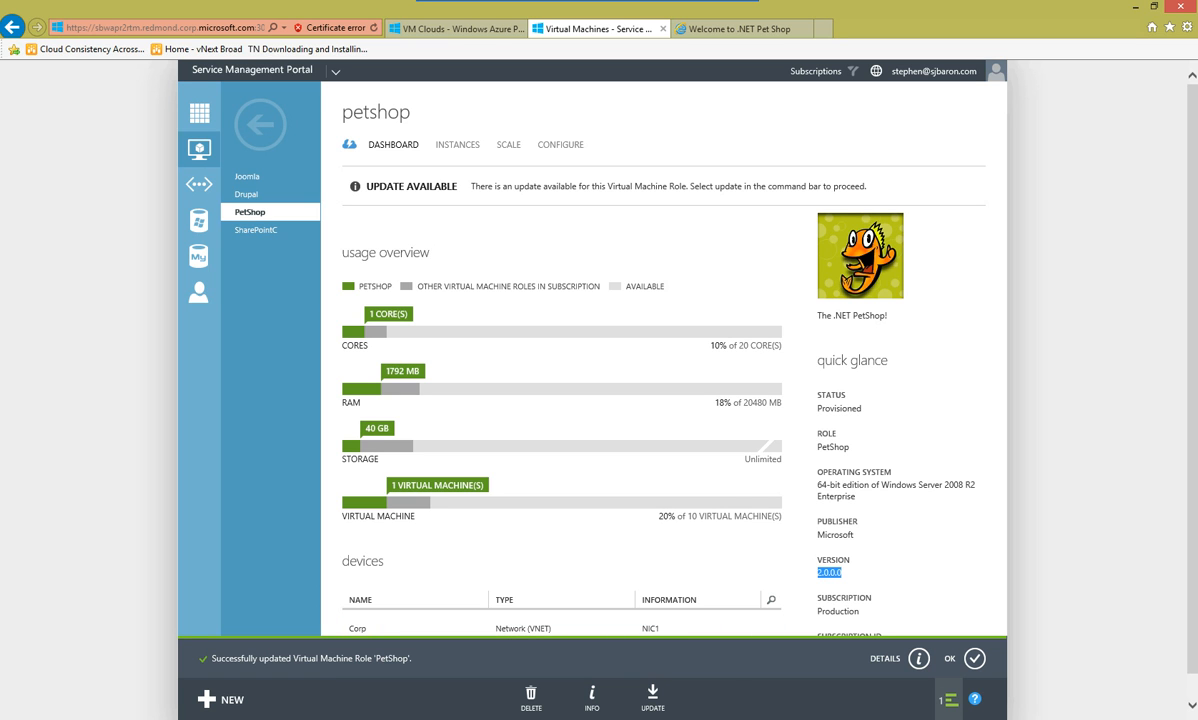
pyautogui.click(745, 28)
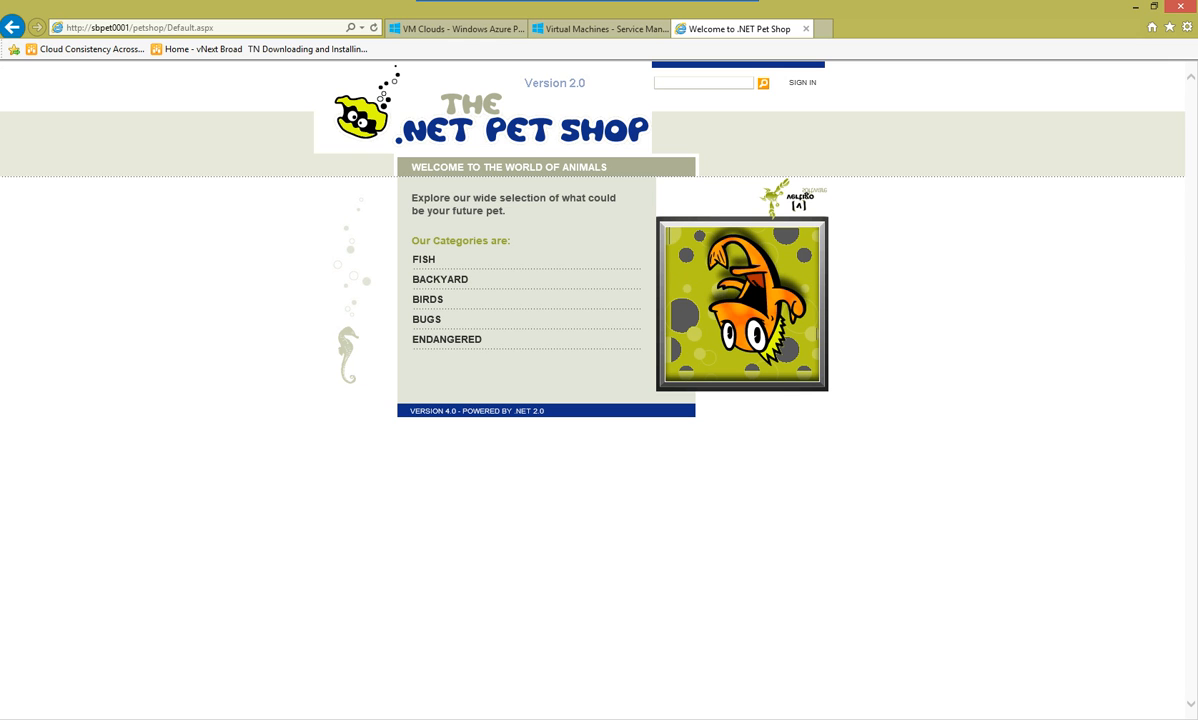
pyautogui.click(600, 28)
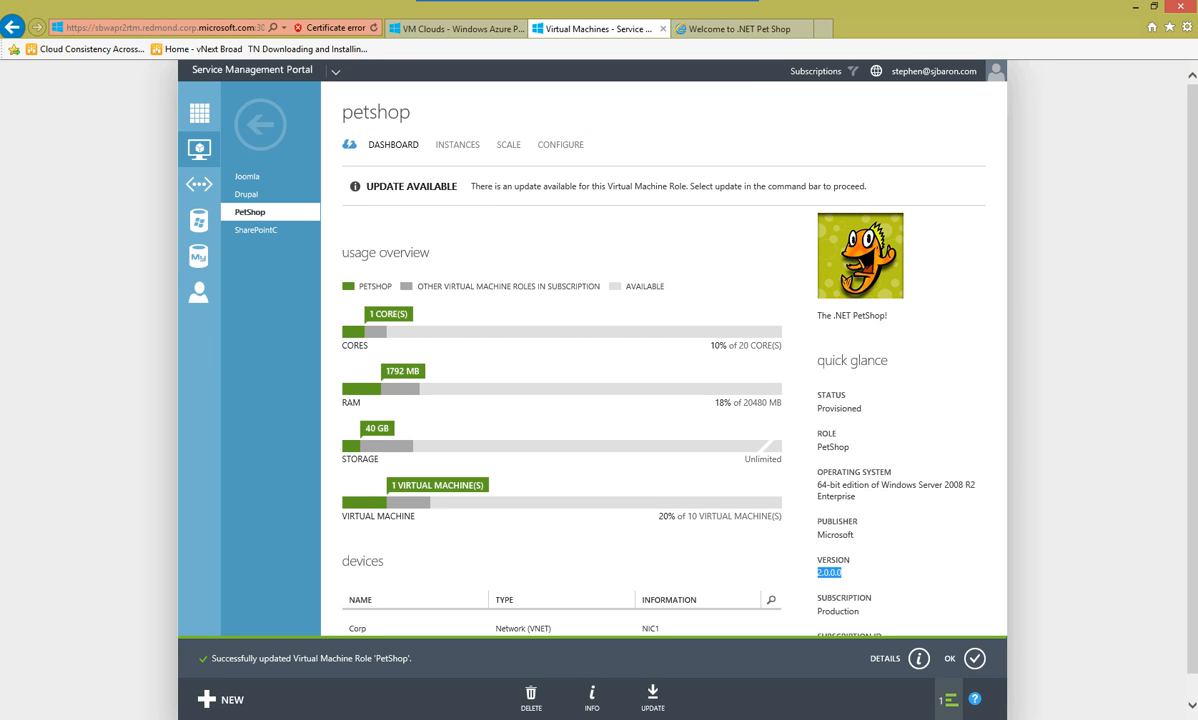
# Roll the PetShop virtual machine role back to version 1.0.0.0, keeping the existing VM and application settings.
pyautogui.click(652, 697)
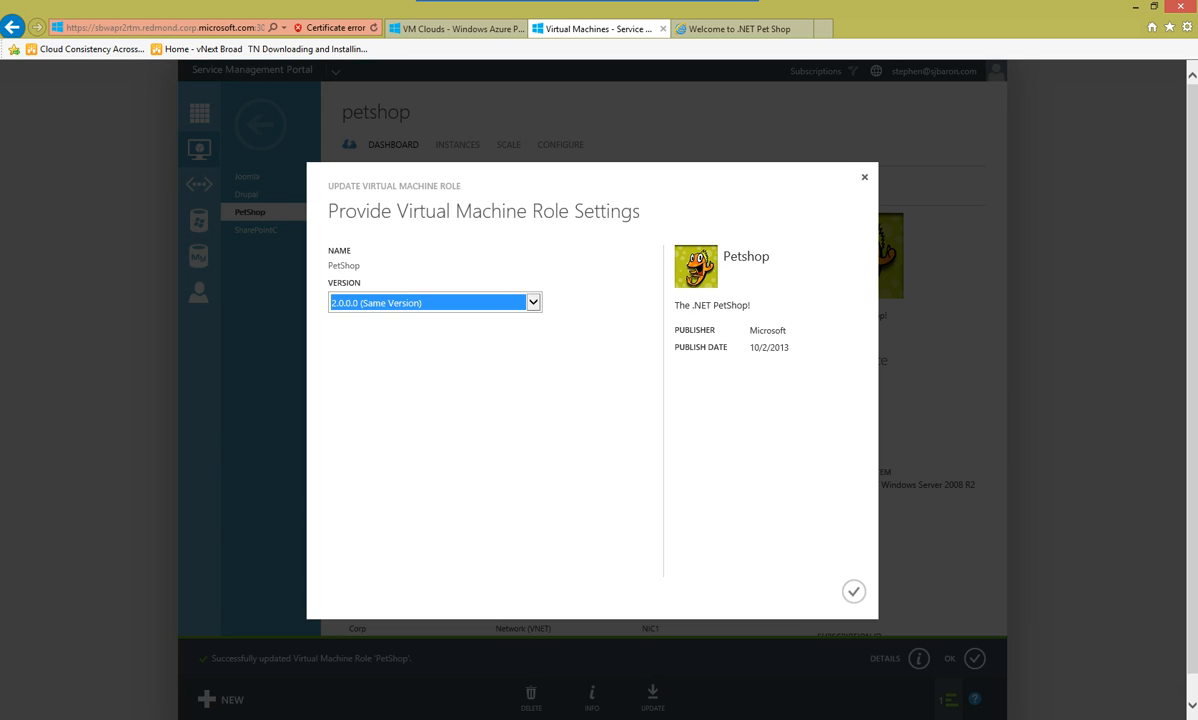
pyautogui.click(533, 302)
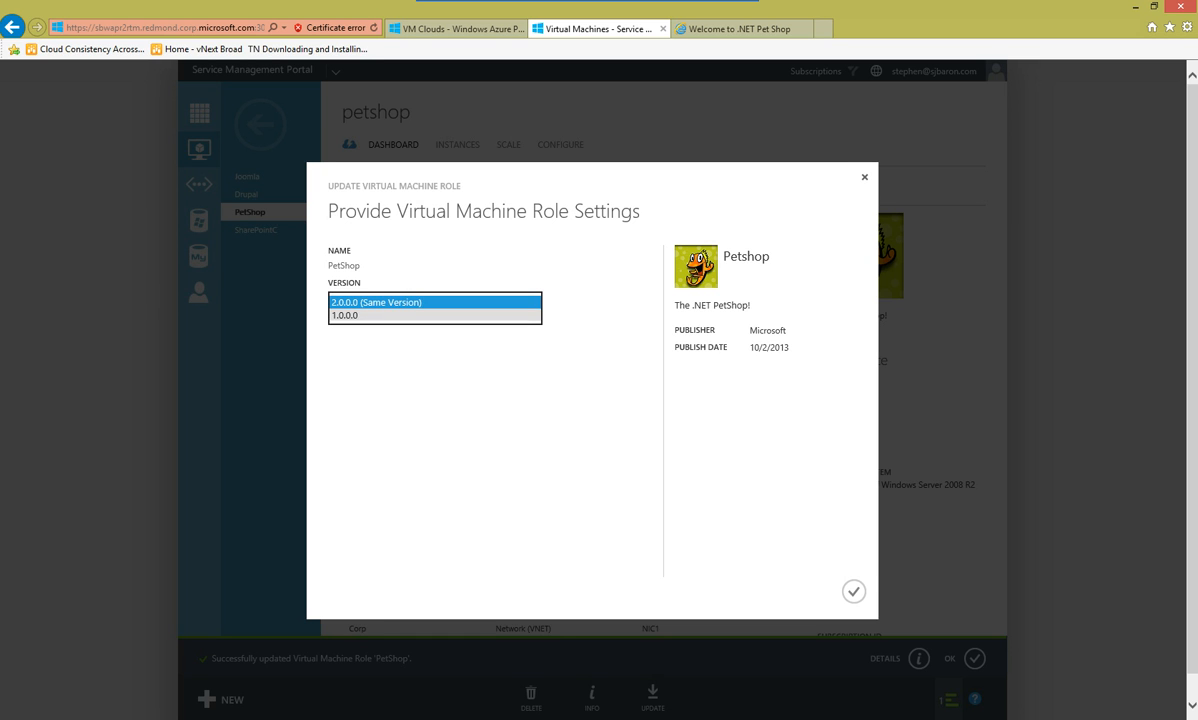
pyautogui.click(430, 315)
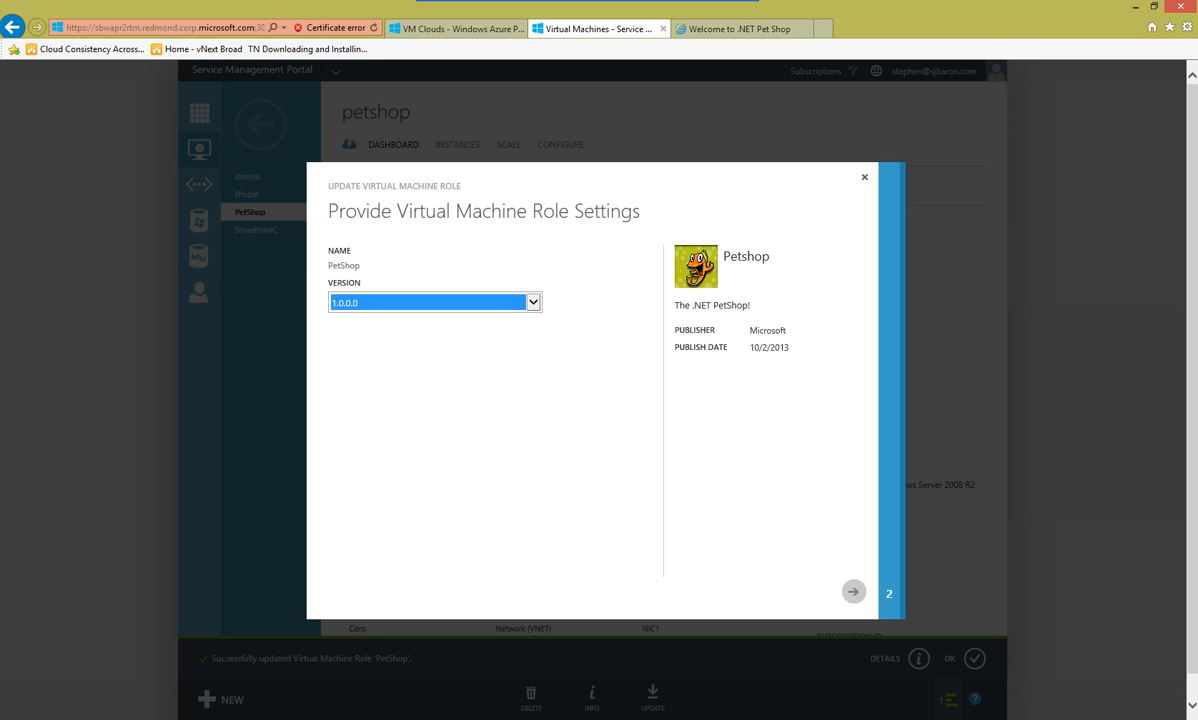
pyautogui.click(853, 592)
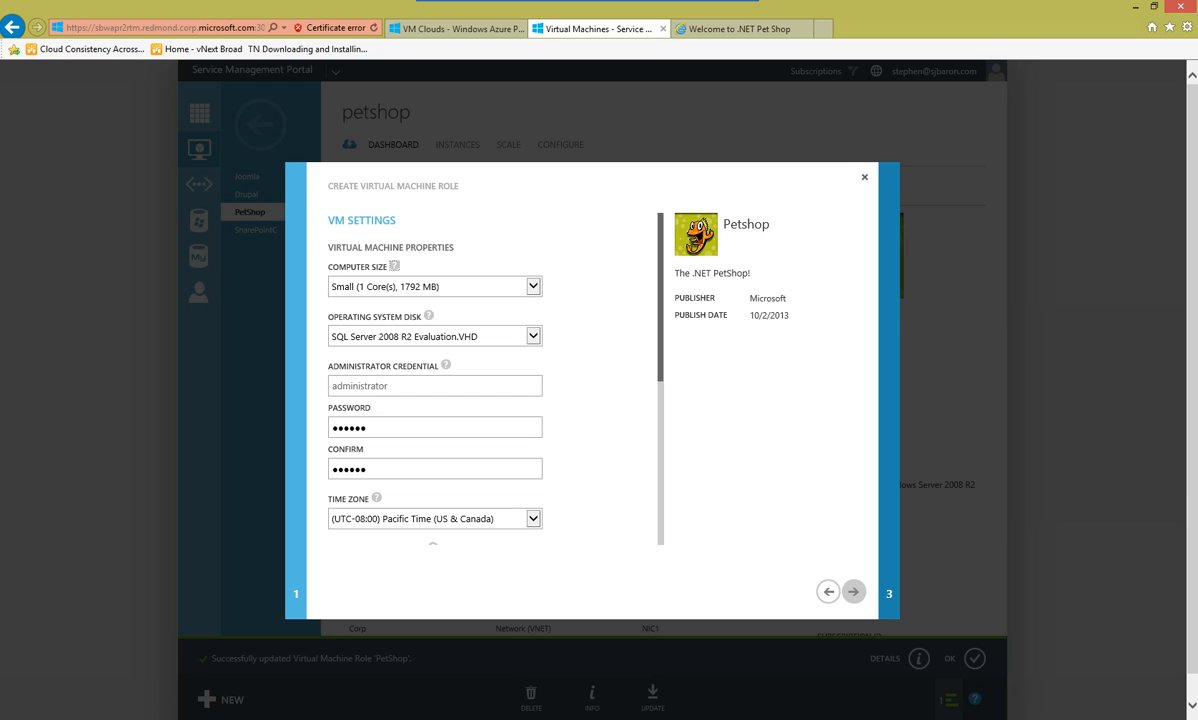
pyautogui.click(853, 592)
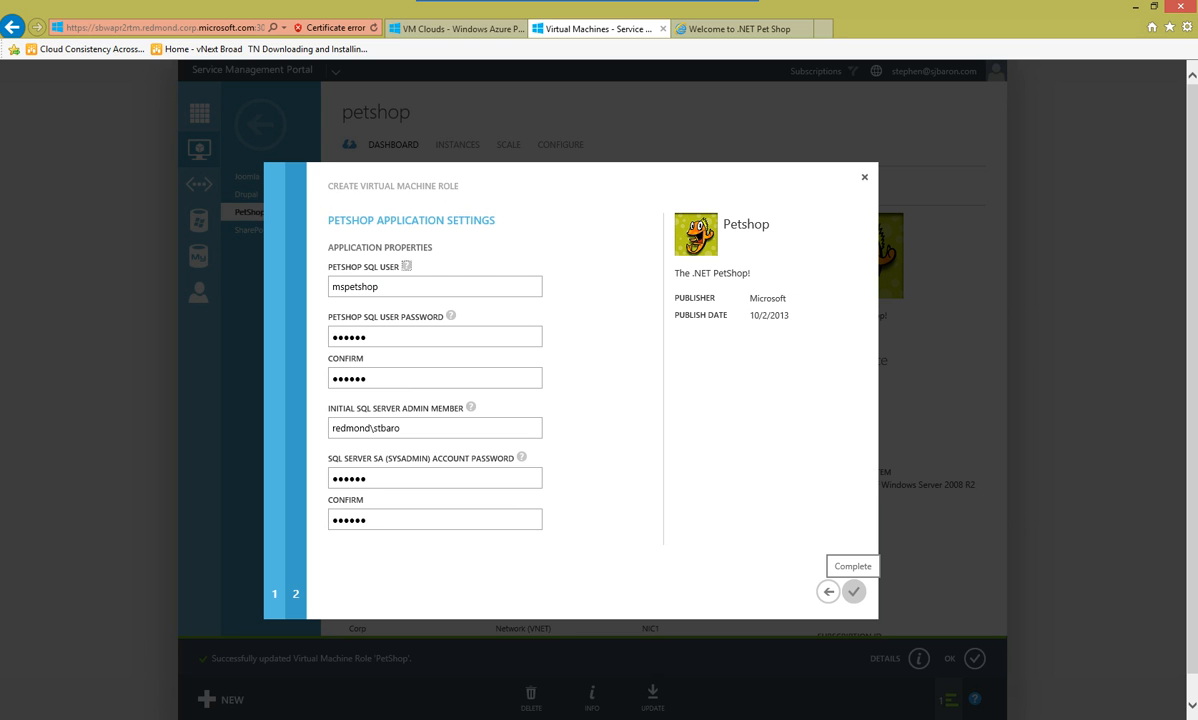
pyautogui.click(853, 592)
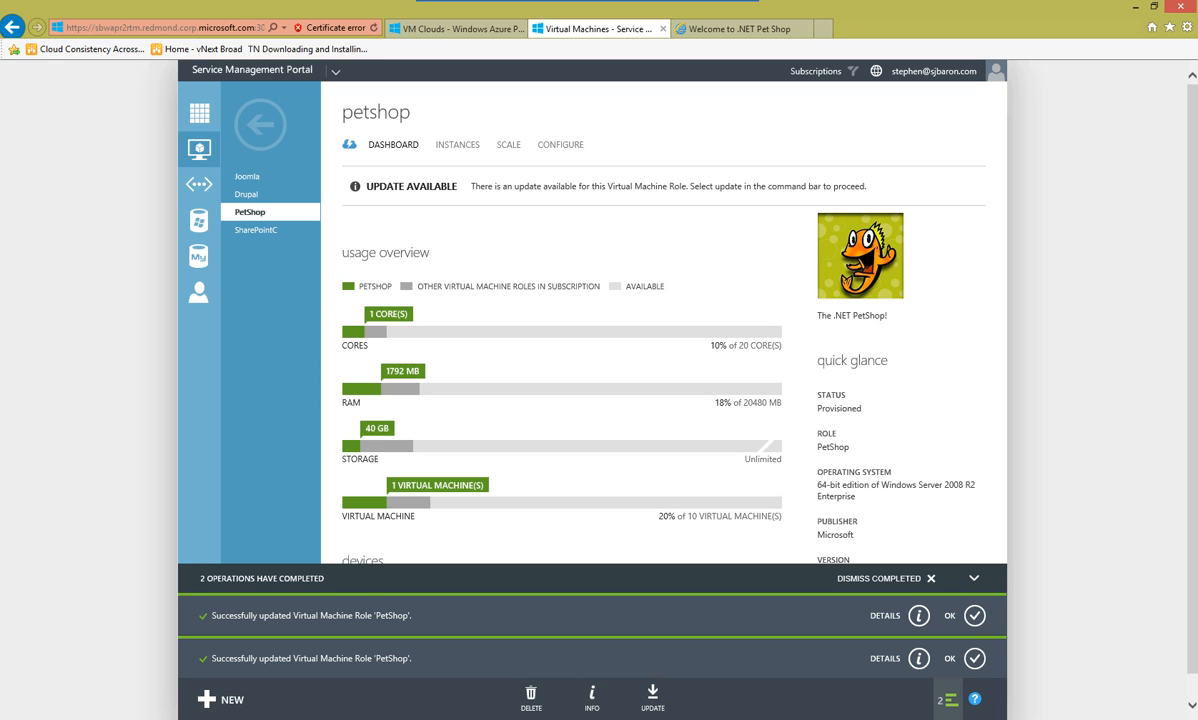
# Dismiss the completed operations, then check the PetShop role's version and the .NET Pet Shop home page after the rollback.
pyautogui.click(886, 578)
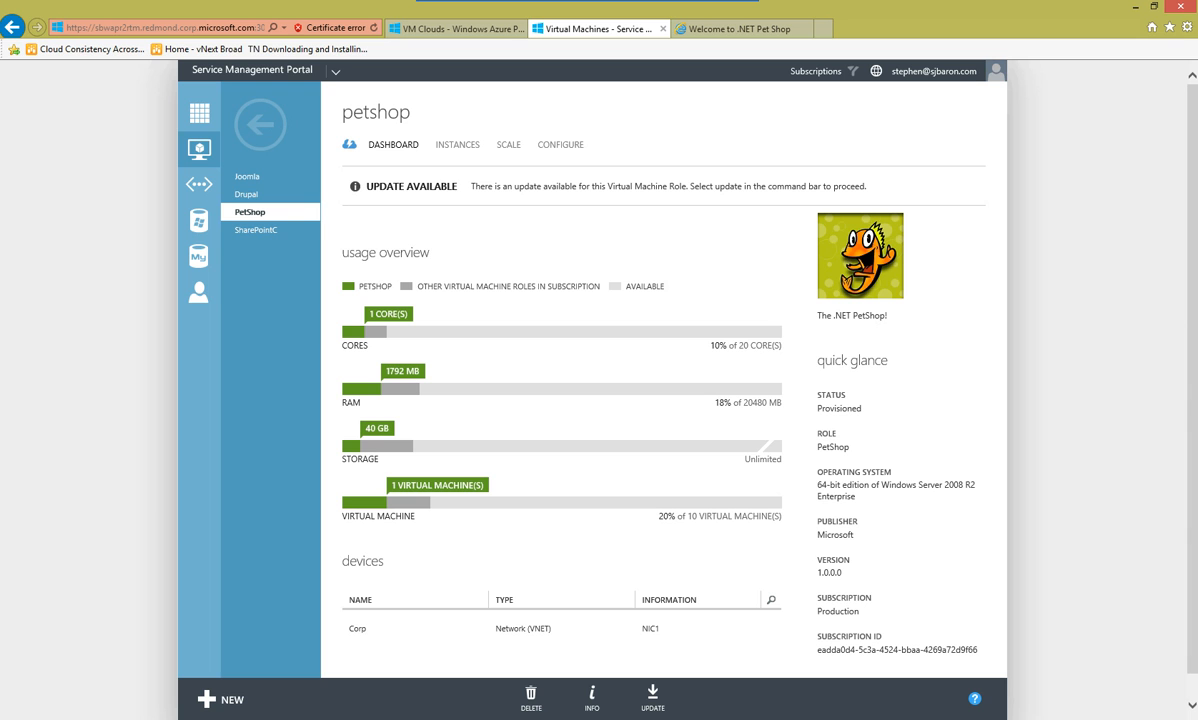
pyautogui.click(700, 28)
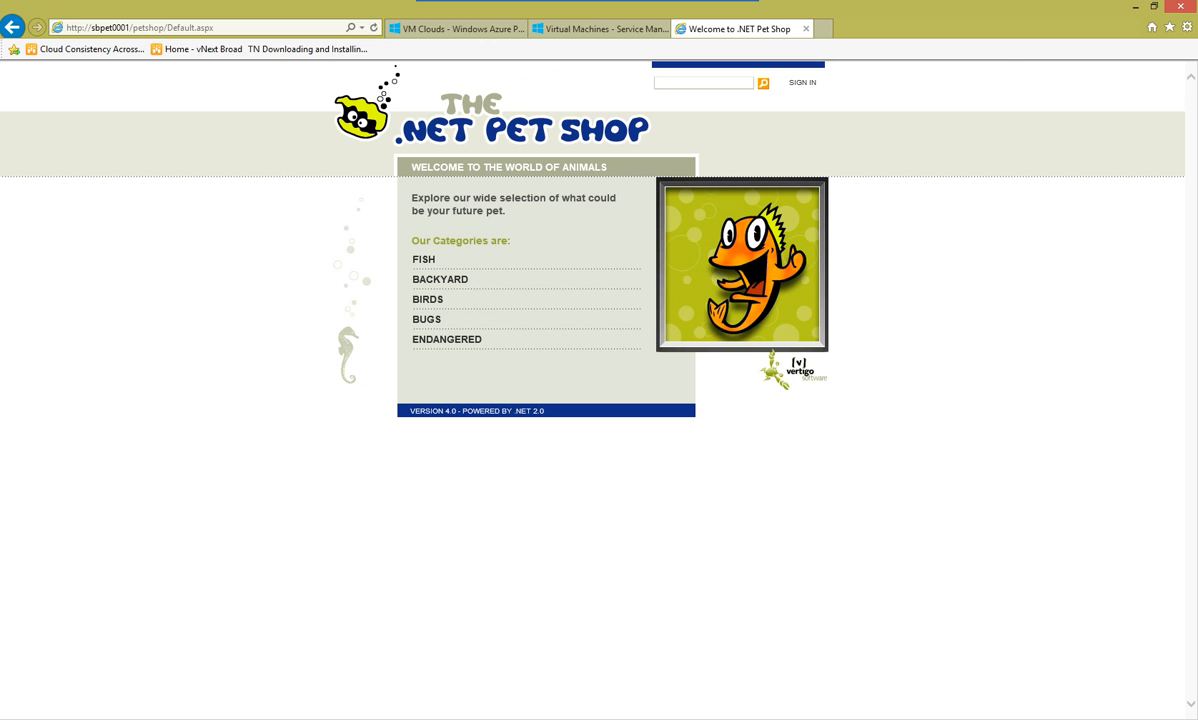
pyautogui.click(600, 28)
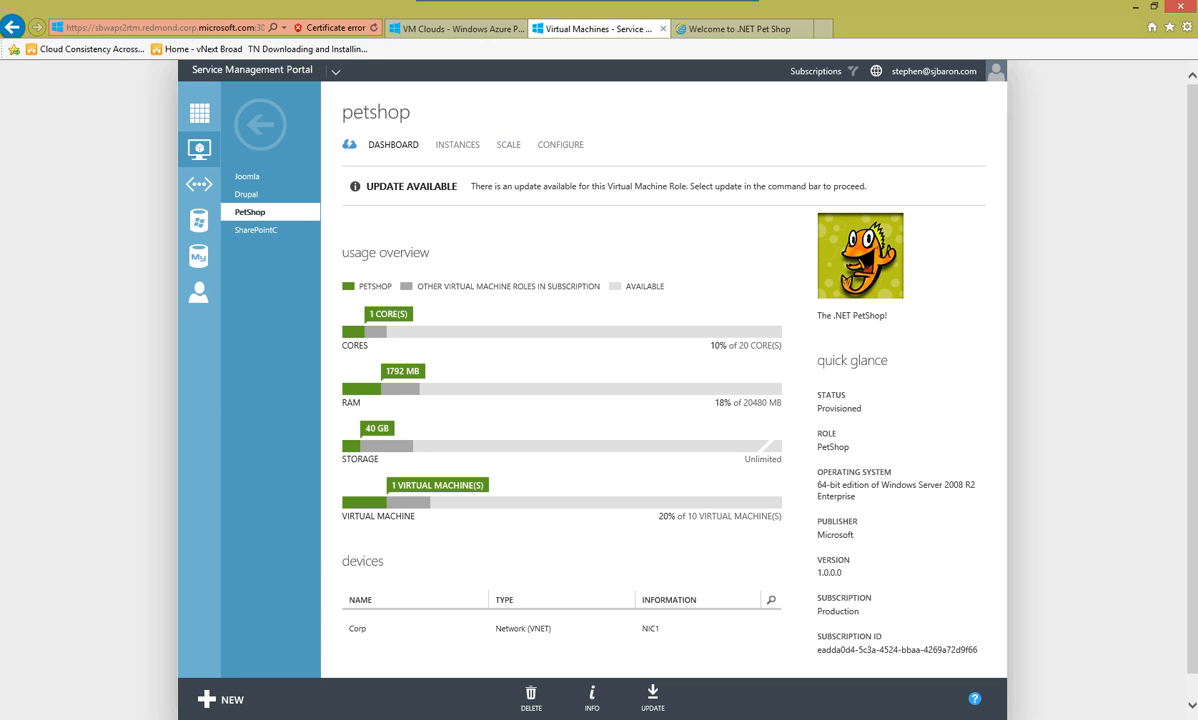